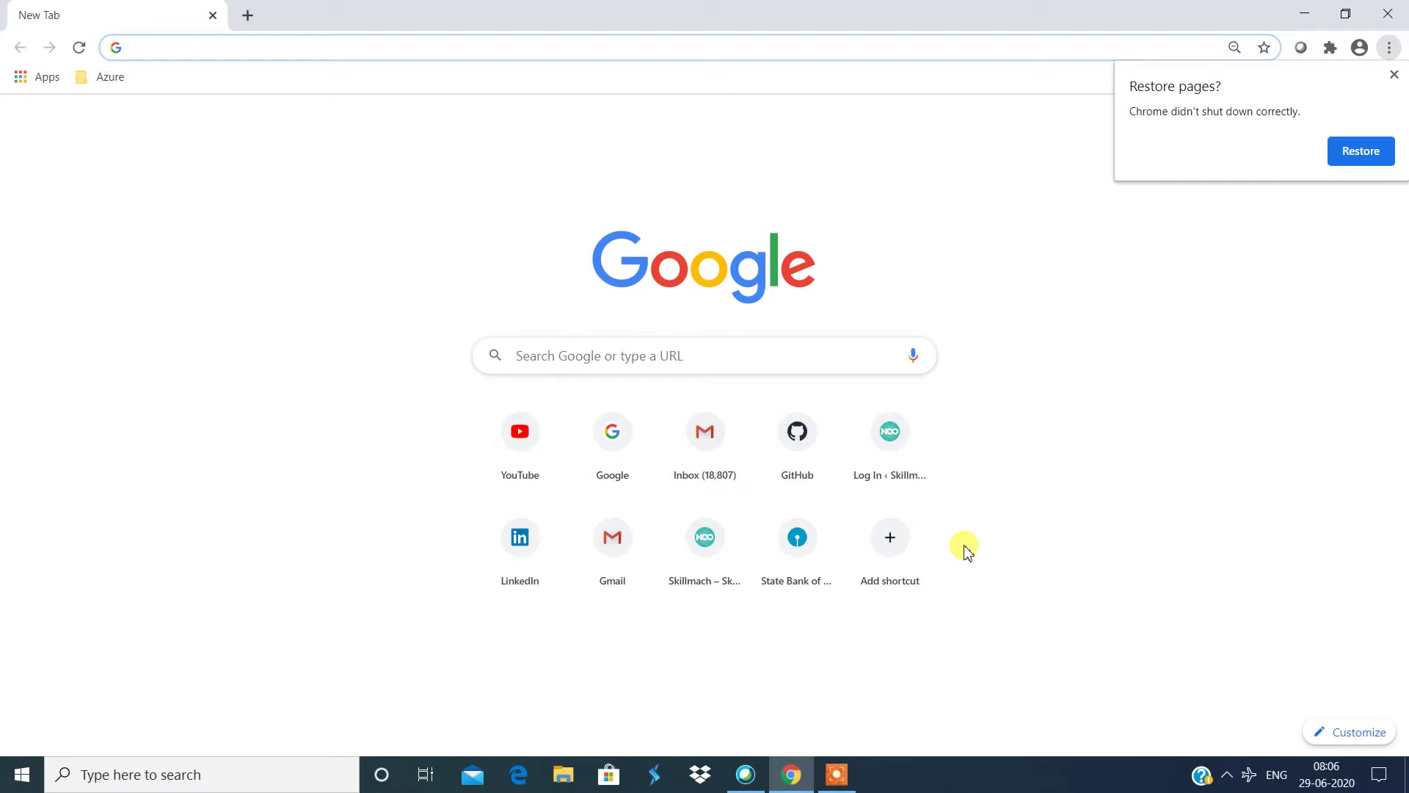
- Search 'aws console' in Chrome and open the AWS Management Console result
{"action": "left_click", "coordinate": [838, 775]}
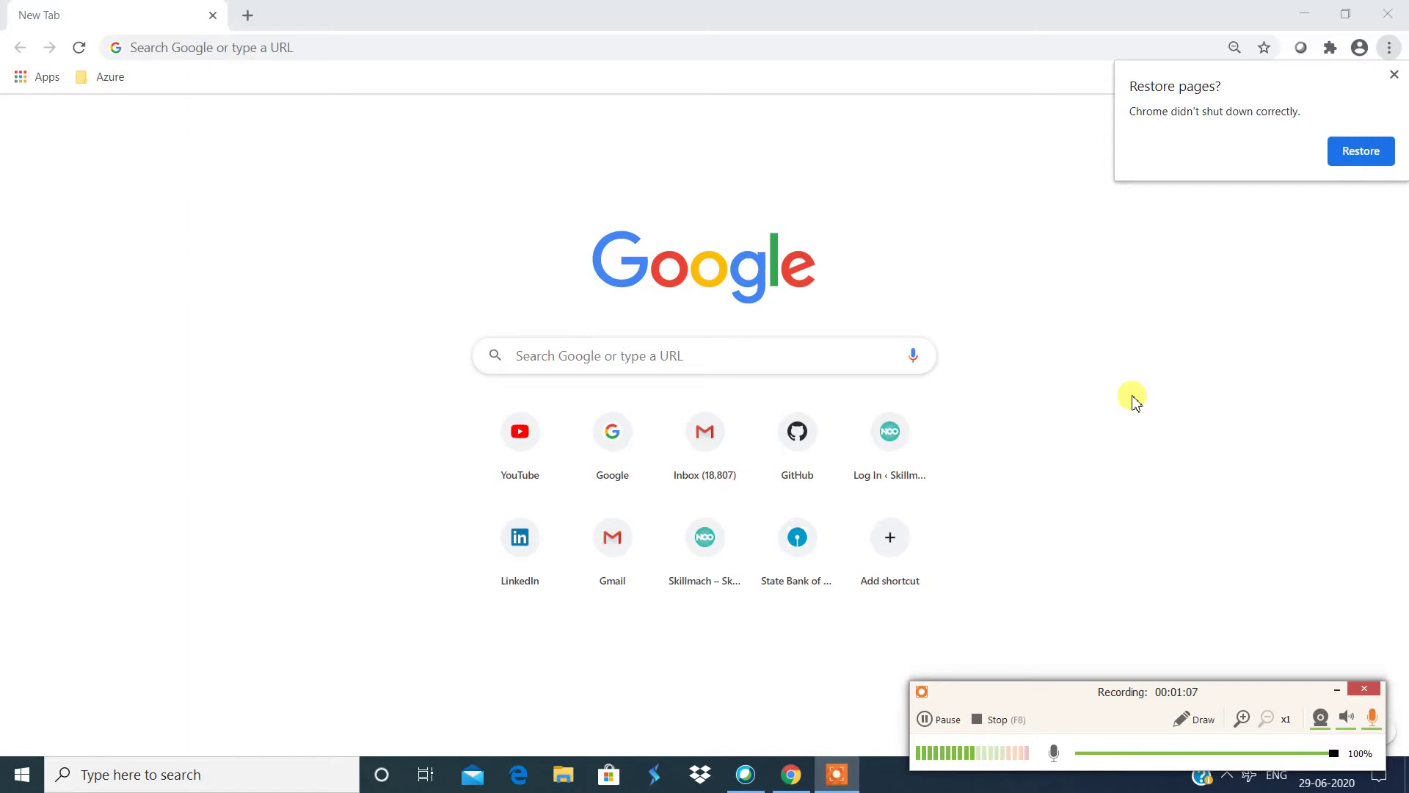
{"action": "left_click", "coordinate": [395, 48]}
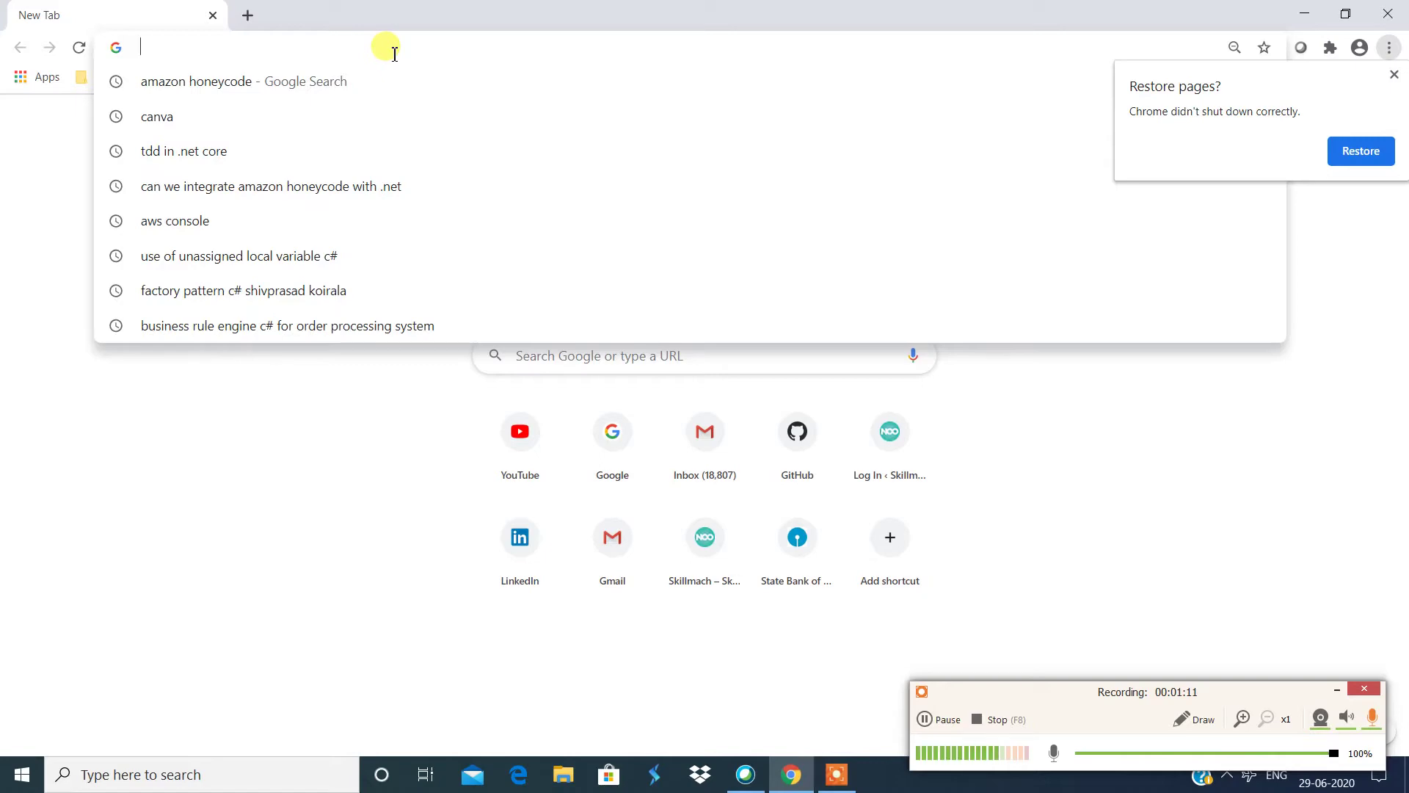
{"action": "type", "text": "aws console"}
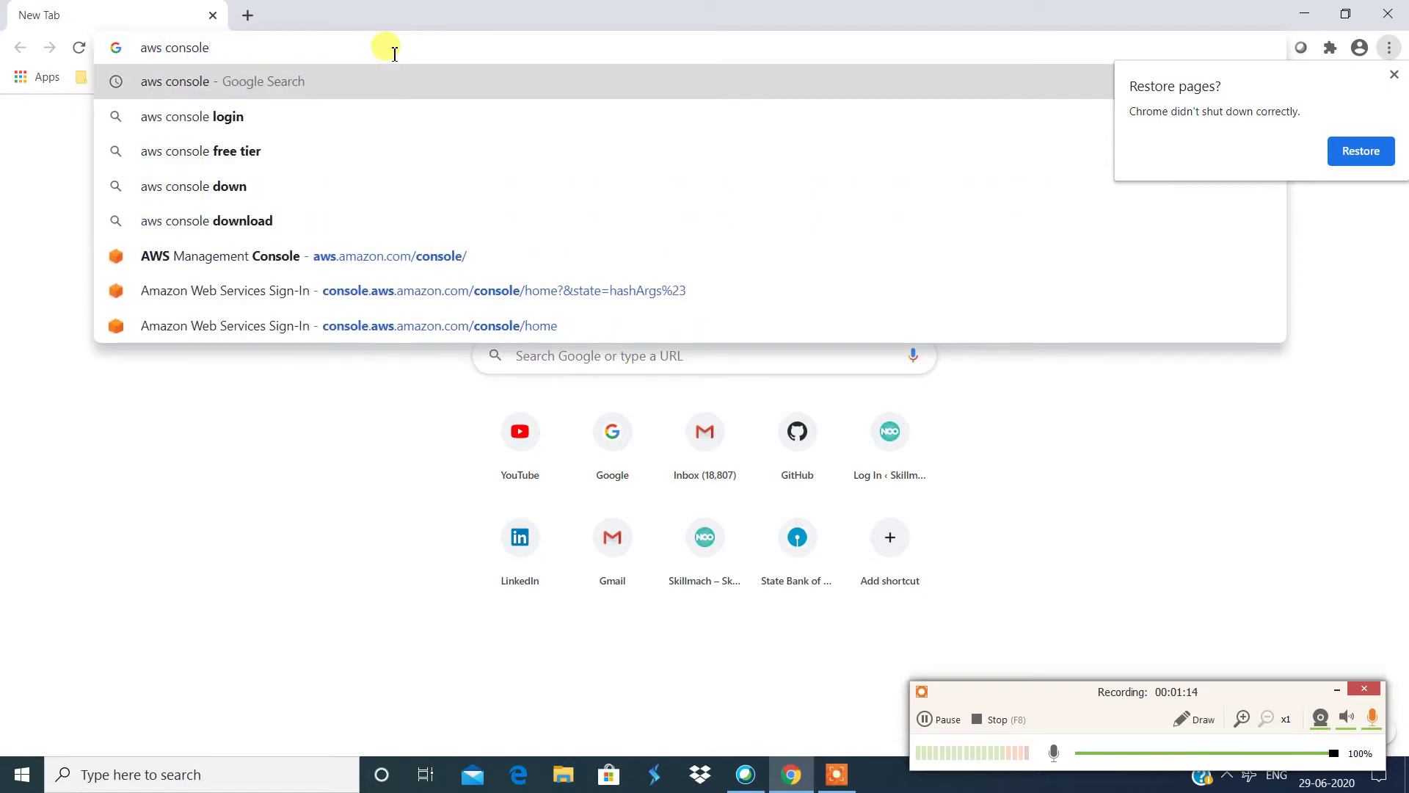
{"action": "key", "text": "Return"}
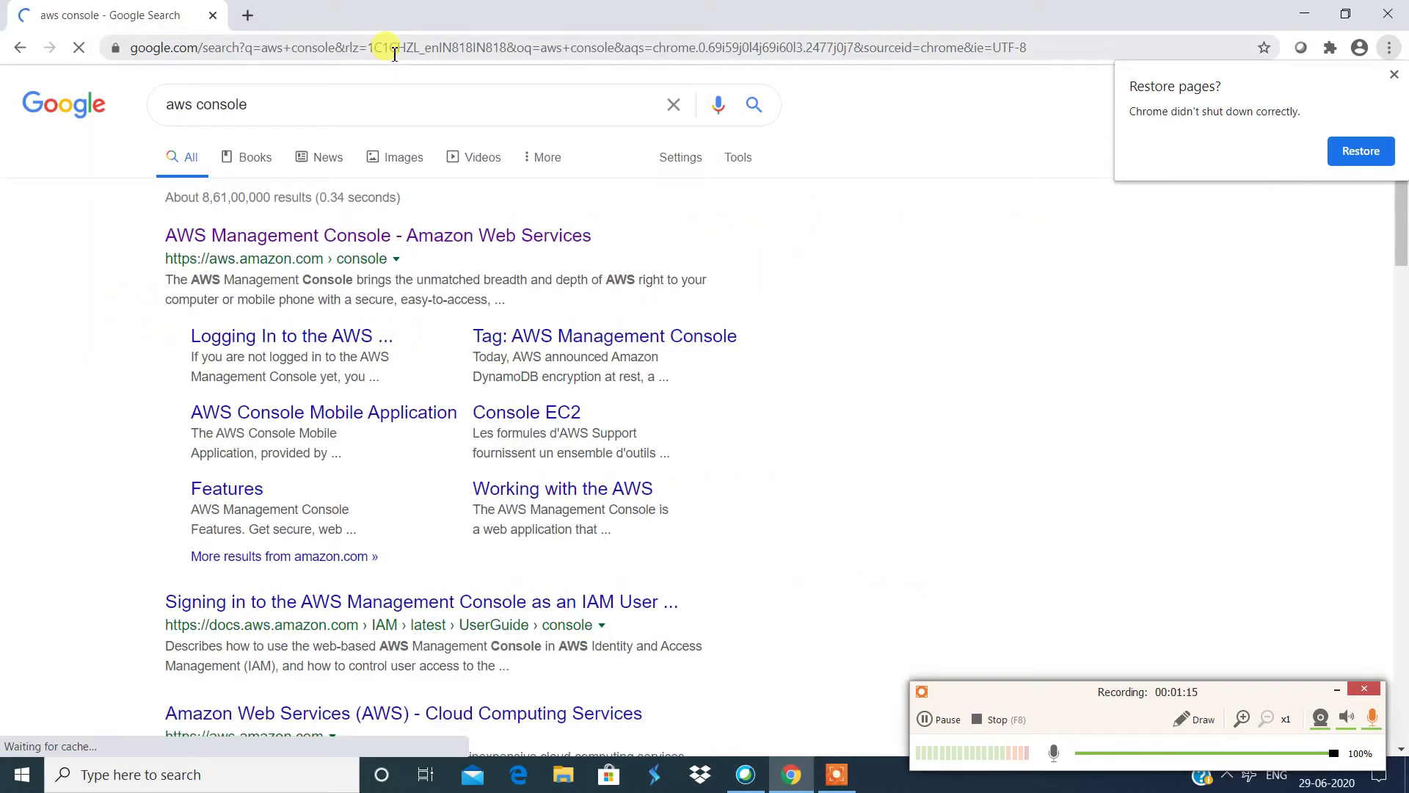
{"action": "left_click", "coordinate": [329, 241]}
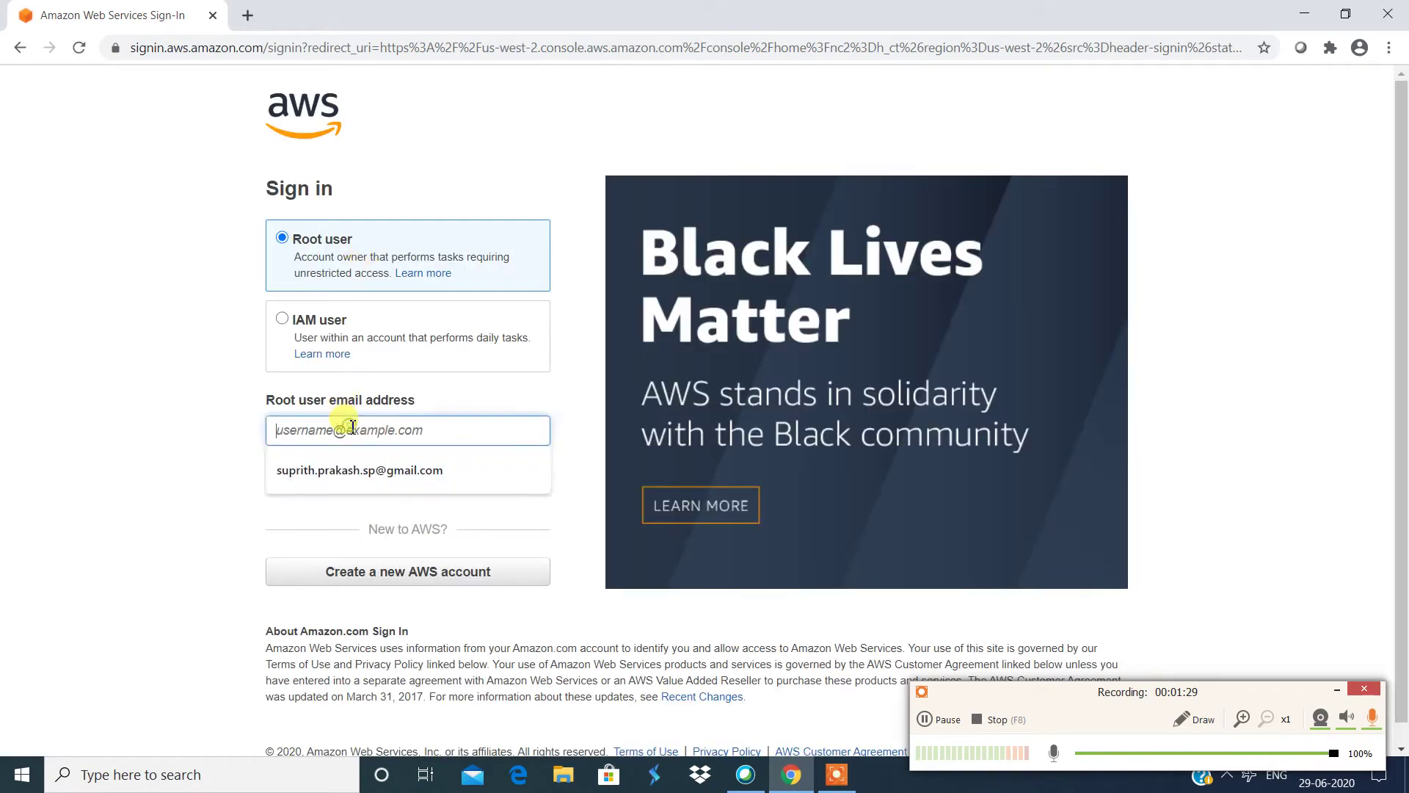
- Sign in as the root user with the saved account e-mail and the account password
{"action": "left_click", "coordinate": [362, 473]}
{"action": "left_click", "coordinate": [365, 487]}
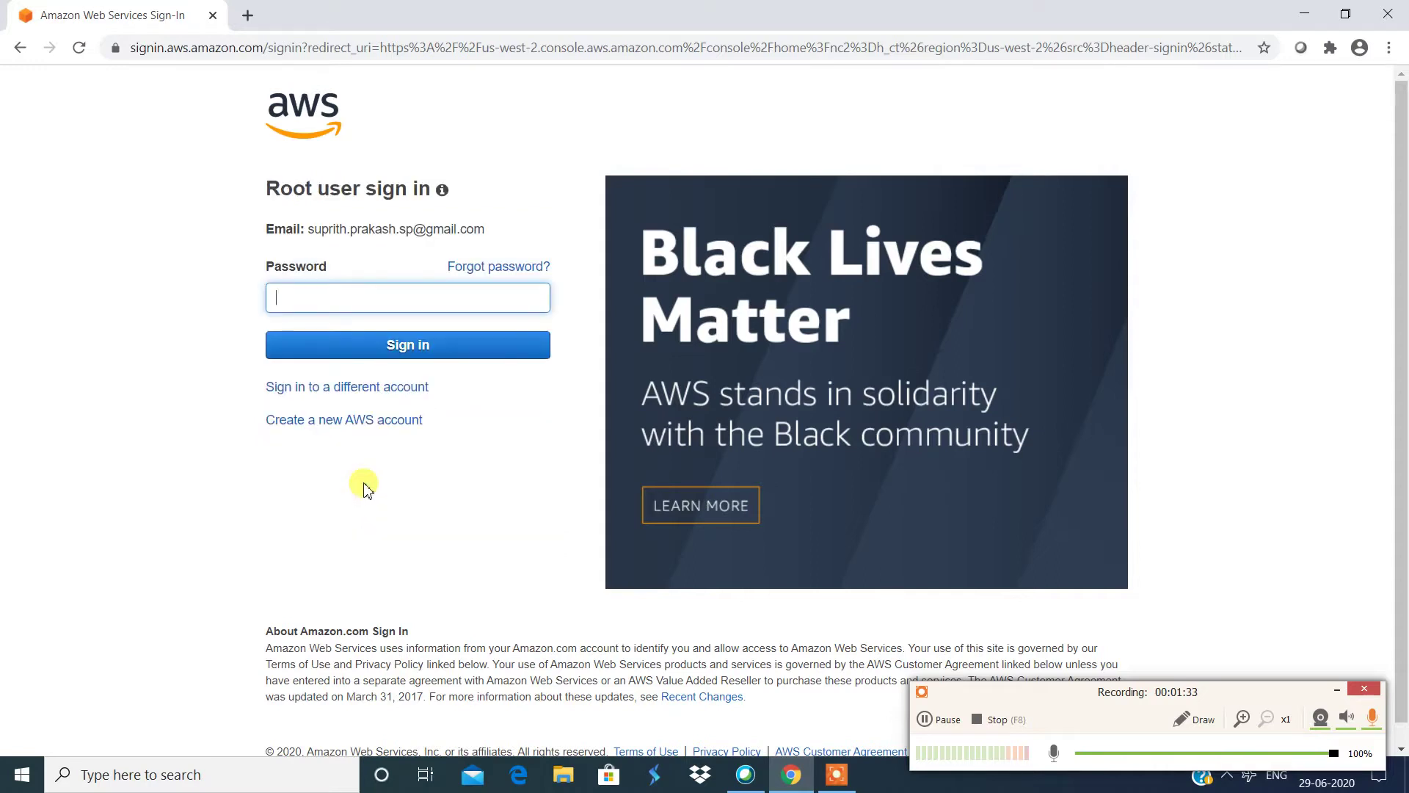
{"action": "type", "text": "*"}
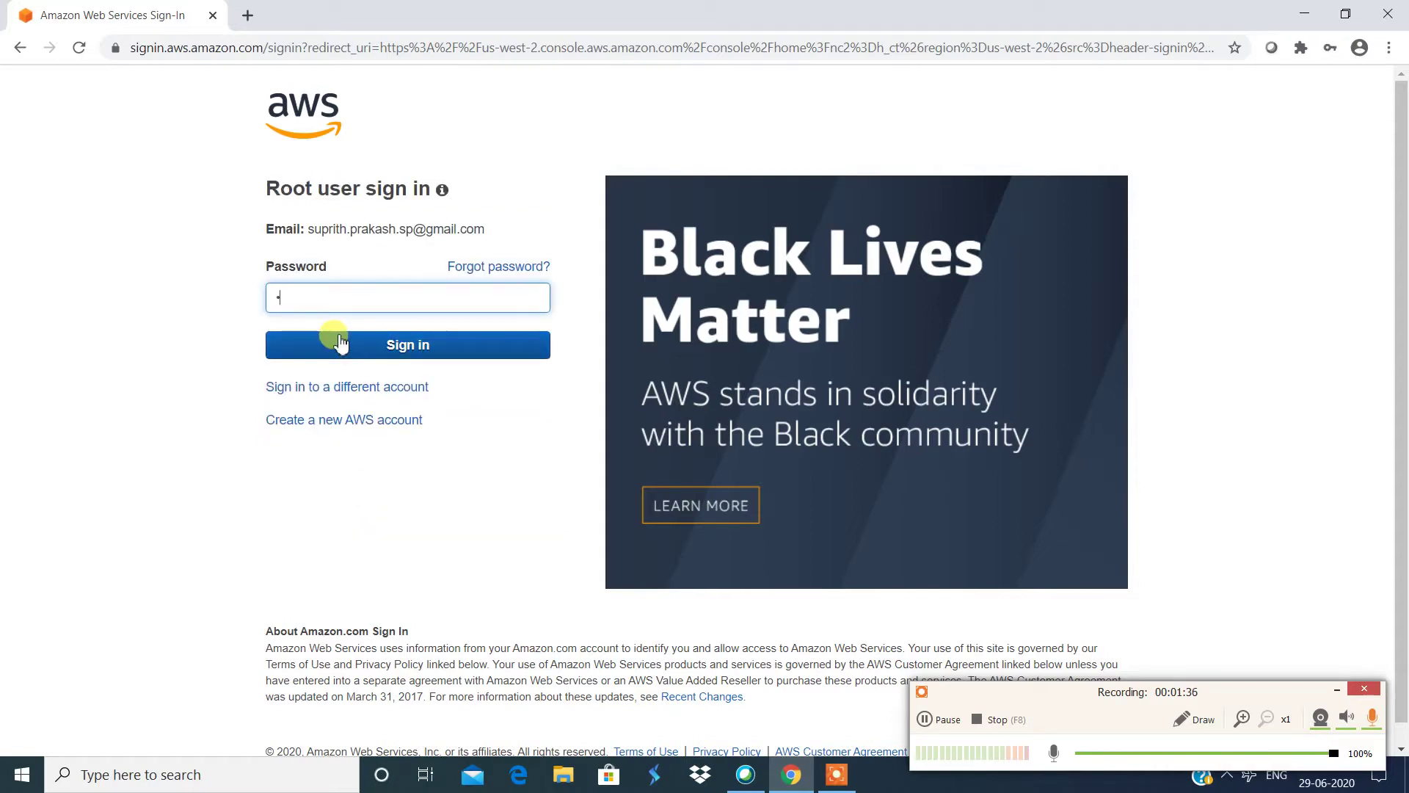
{"action": "type", "text": "******"}
{"action": "left_click", "coordinate": [340, 341]}
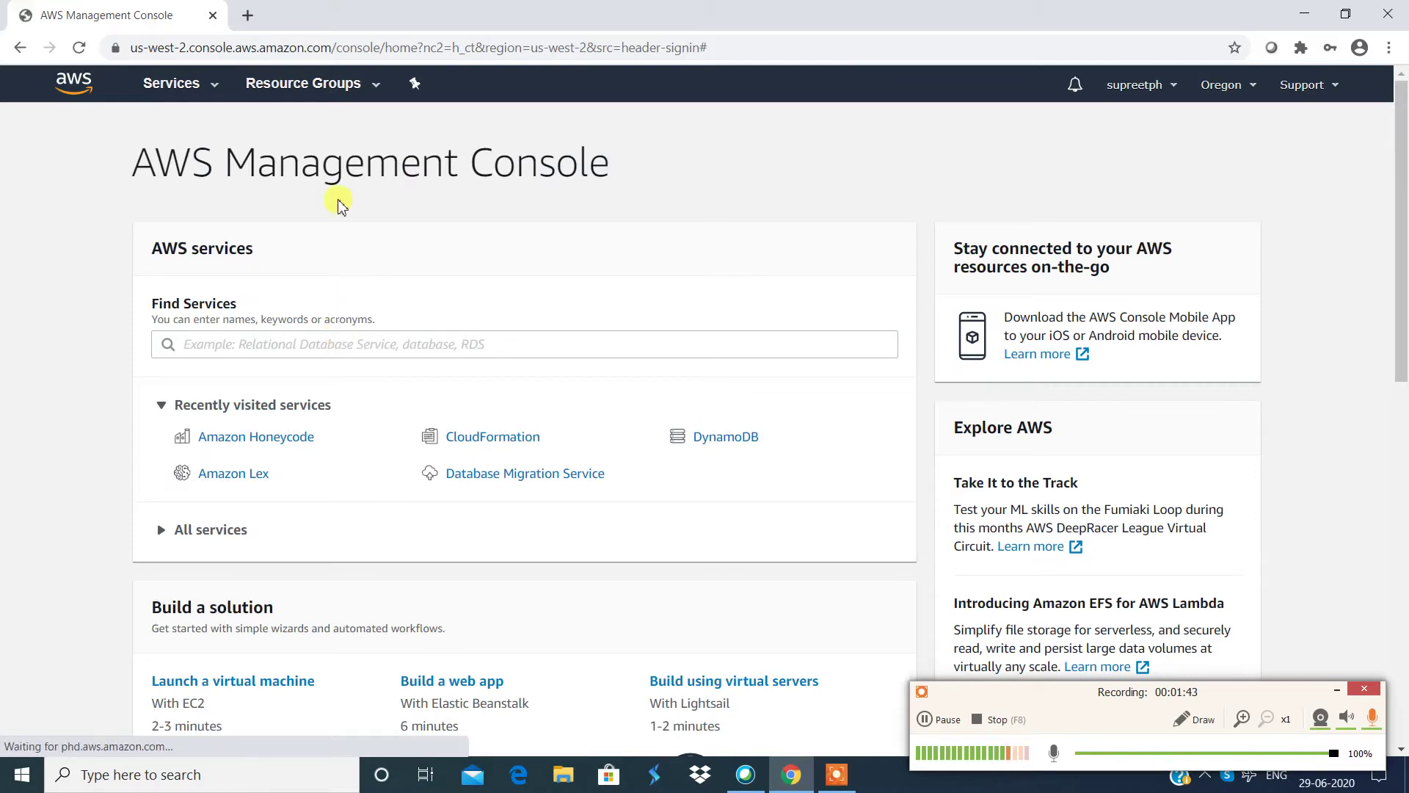
- Search the AWS services for 'honey' and open Amazon Honeycode
{"action": "left_click", "coordinate": [336, 348]}
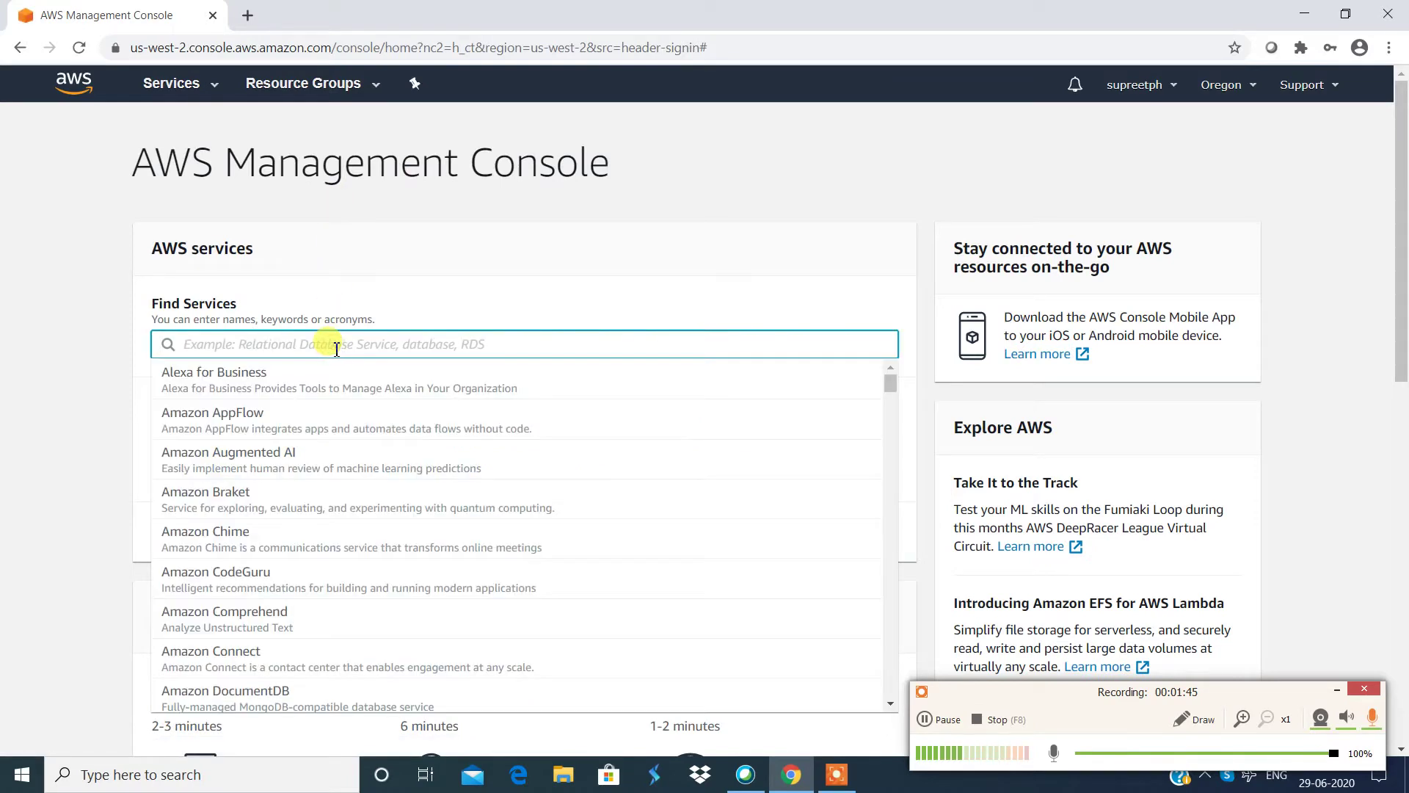
{"action": "type", "text": "honey"}
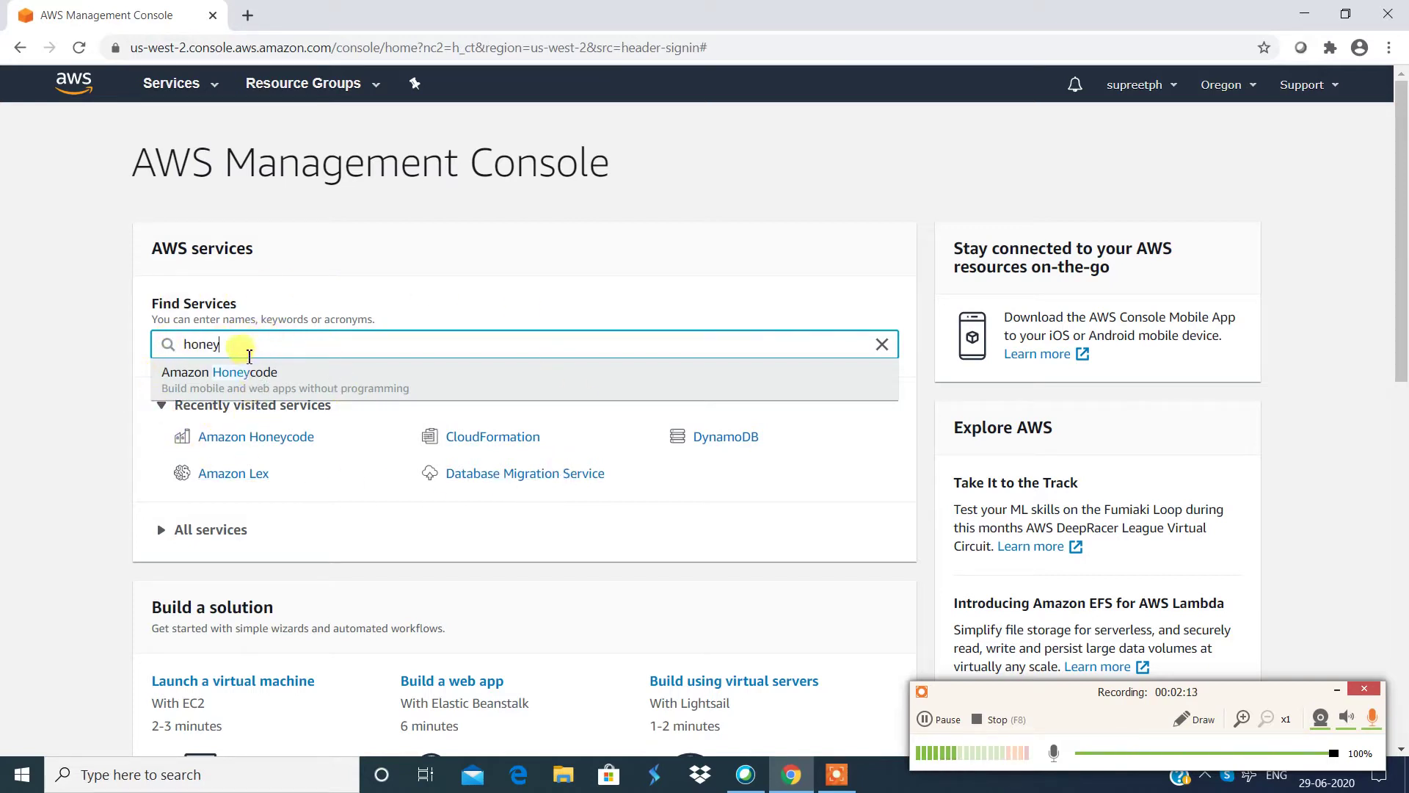
{"action": "left_click", "coordinate": [261, 375]}
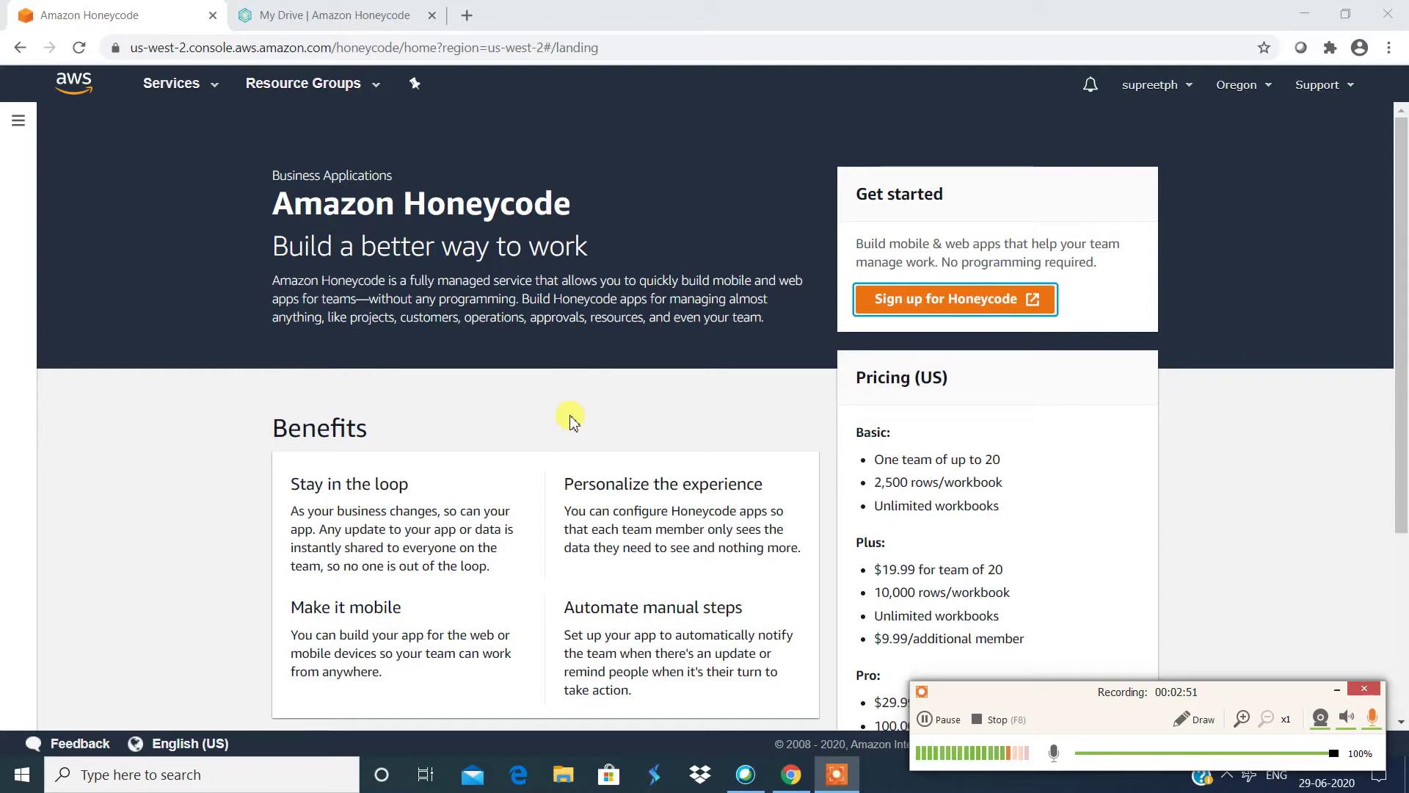
- Scroll to the pricing tiers and highlight the Basic plan's team size and 2,500-rows-per-workbook limits
{"action": "scroll", "coordinate": [868, 403], "scroll_direction": "down", "scroll_amount": 2}
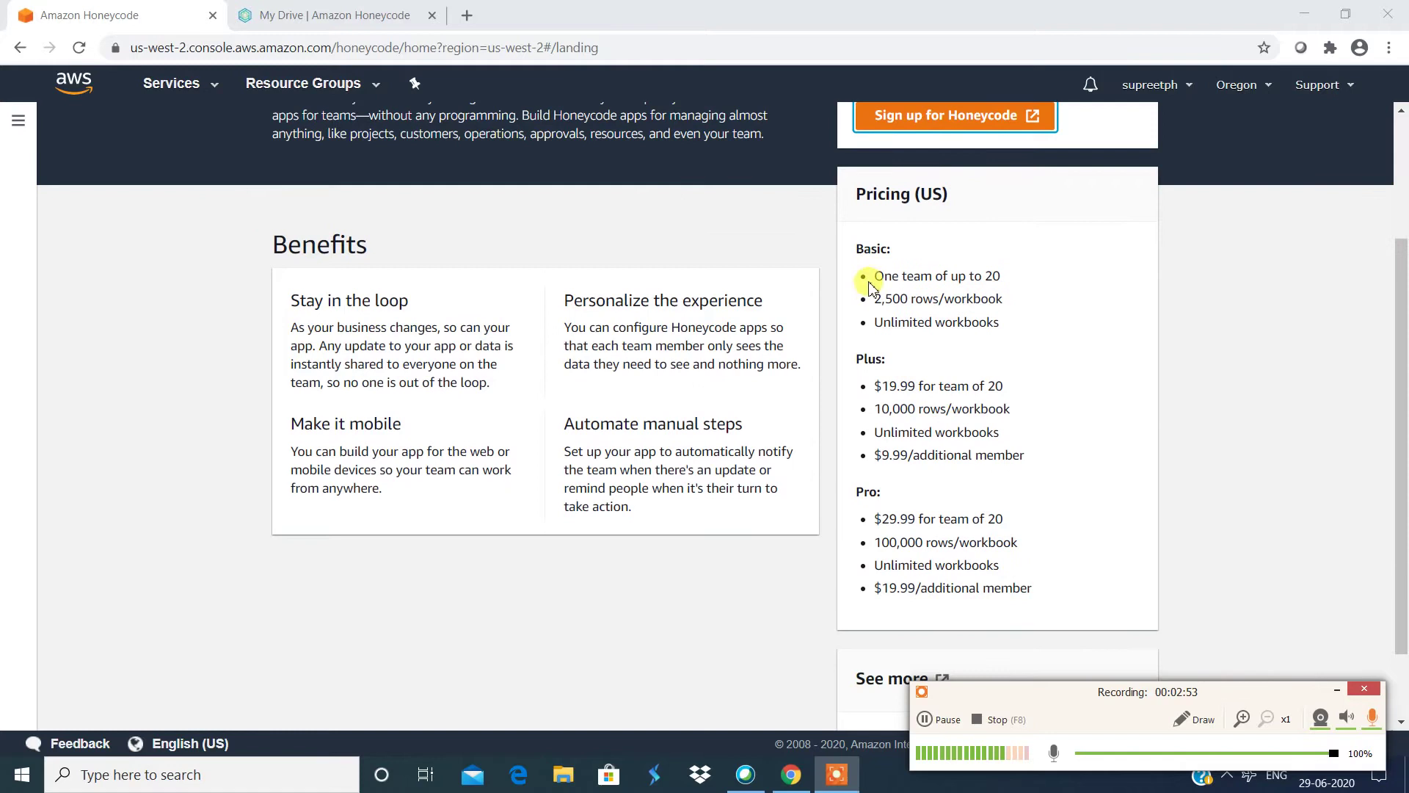
{"action": "left_click_drag", "start_coordinate": [885, 278], "coordinate": [974, 284]}
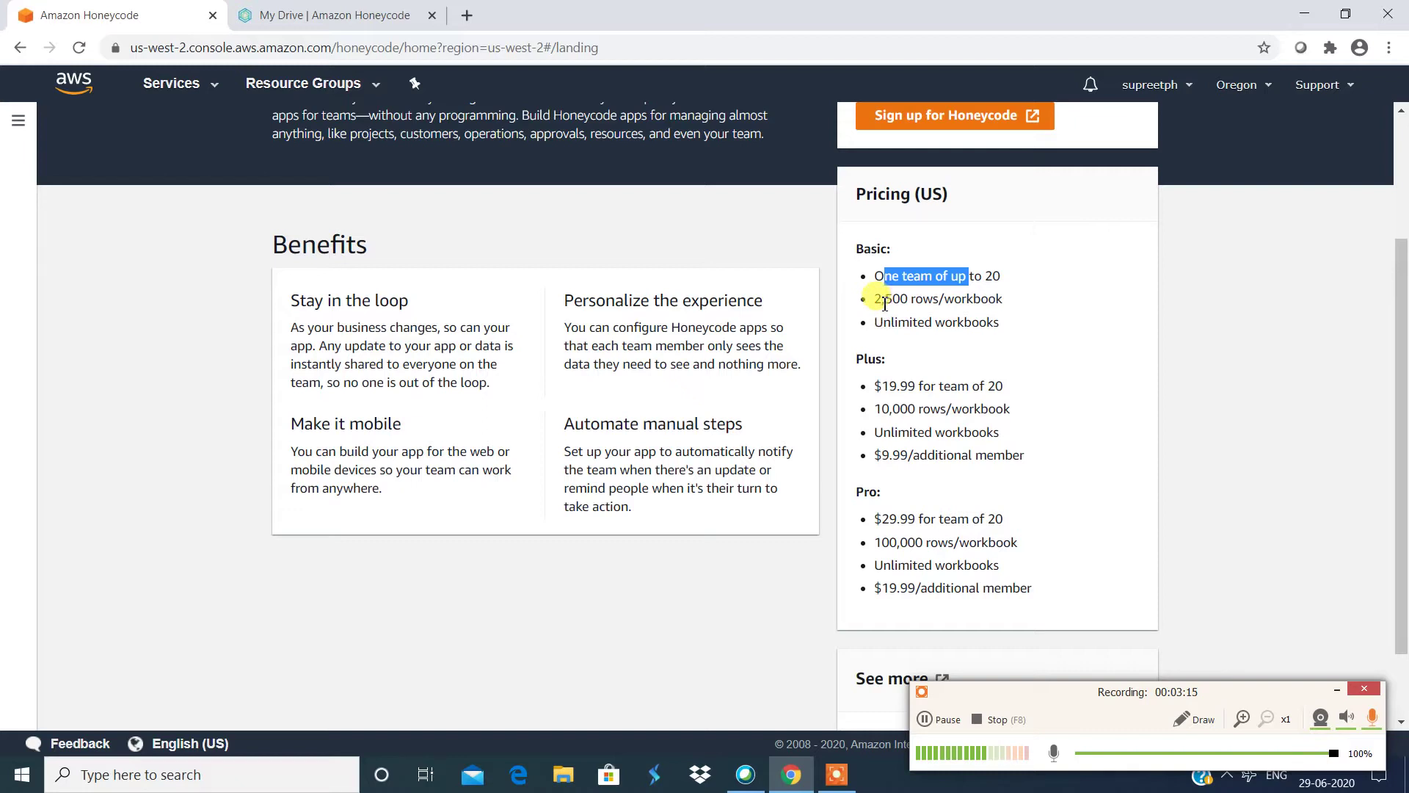
{"action": "left_click_drag", "start_coordinate": [874, 298], "coordinate": [927, 299]}
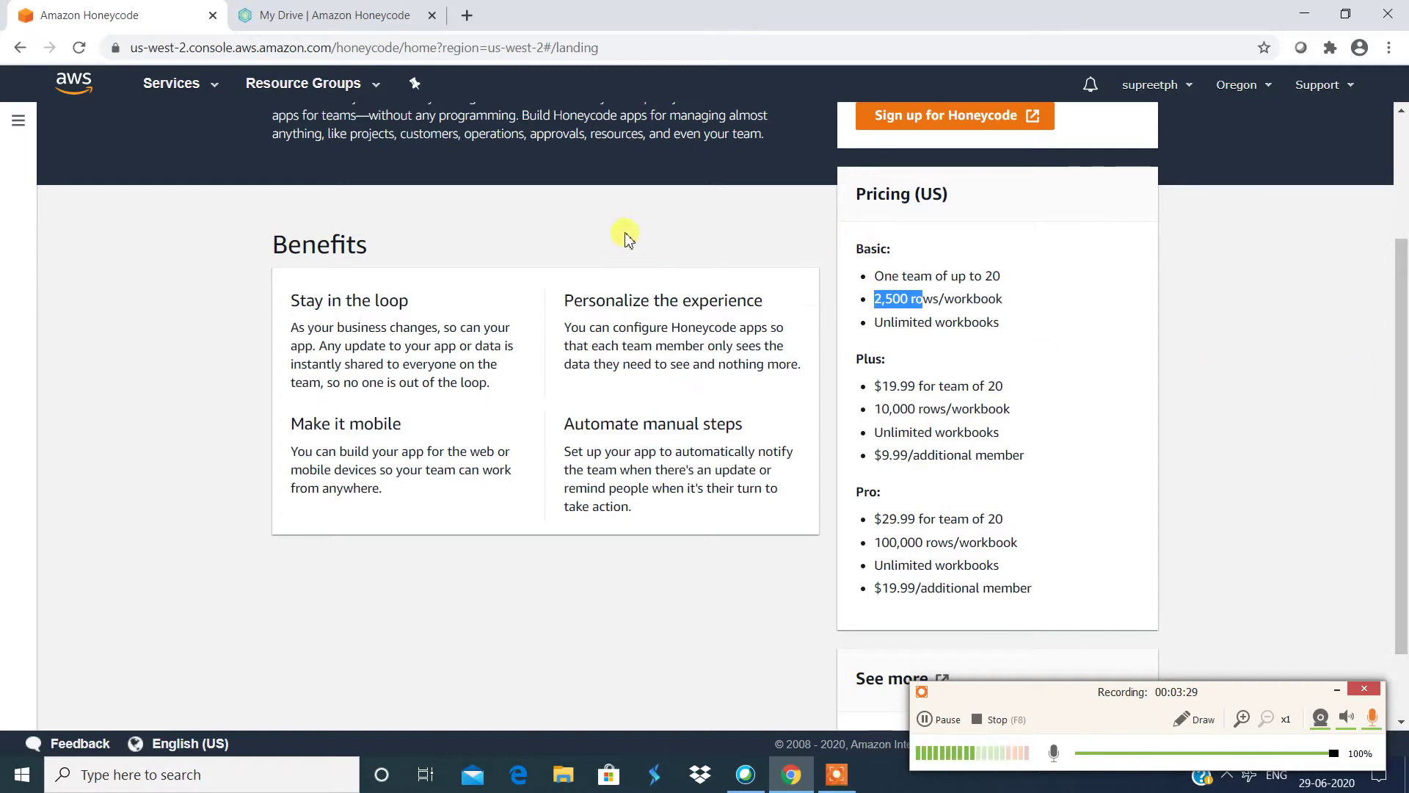
- From My Drive, preview the Todo app's My Tasks list, then bring up the new-workbook options
{"action": "left_click", "coordinate": [311, 11]}
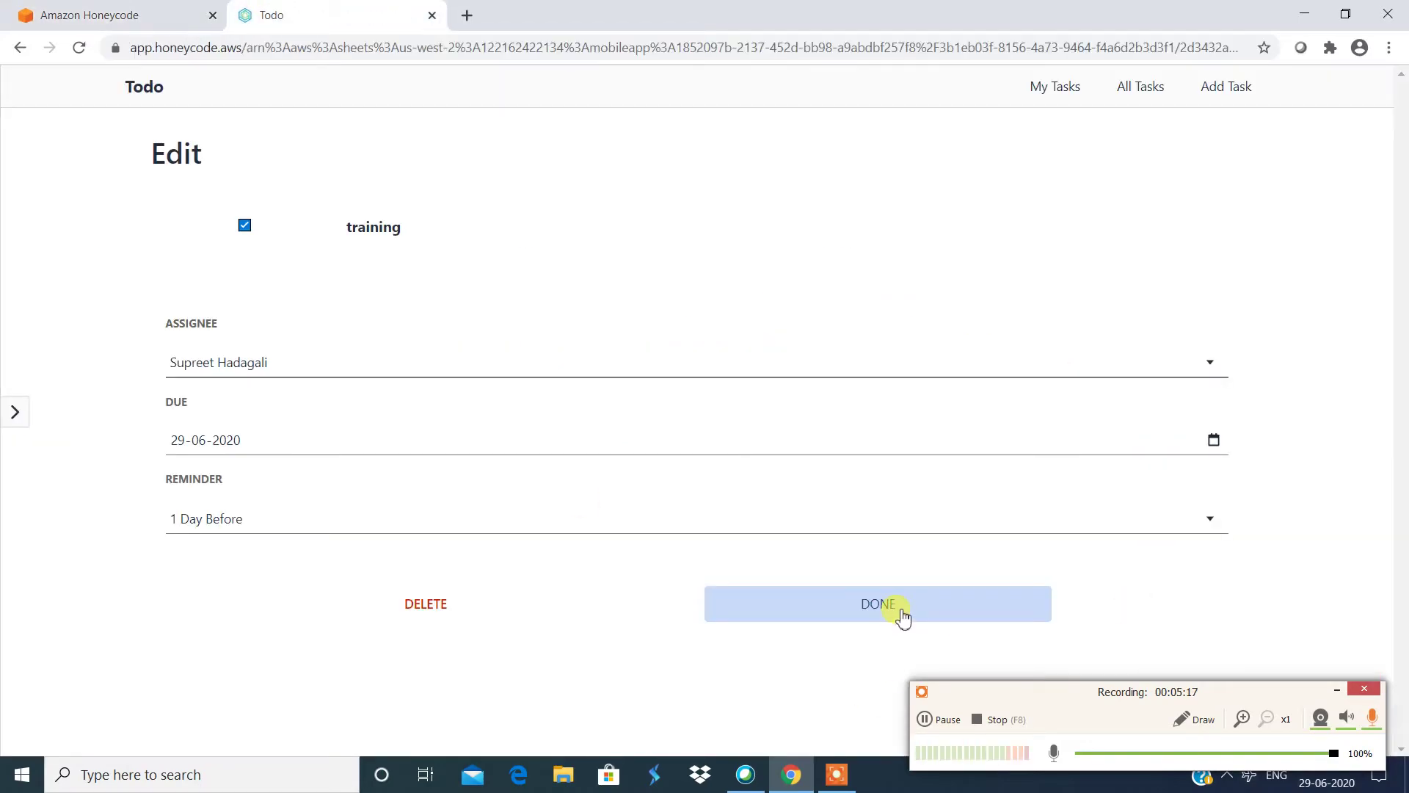
{"action": "left_click", "coordinate": [897, 608]}
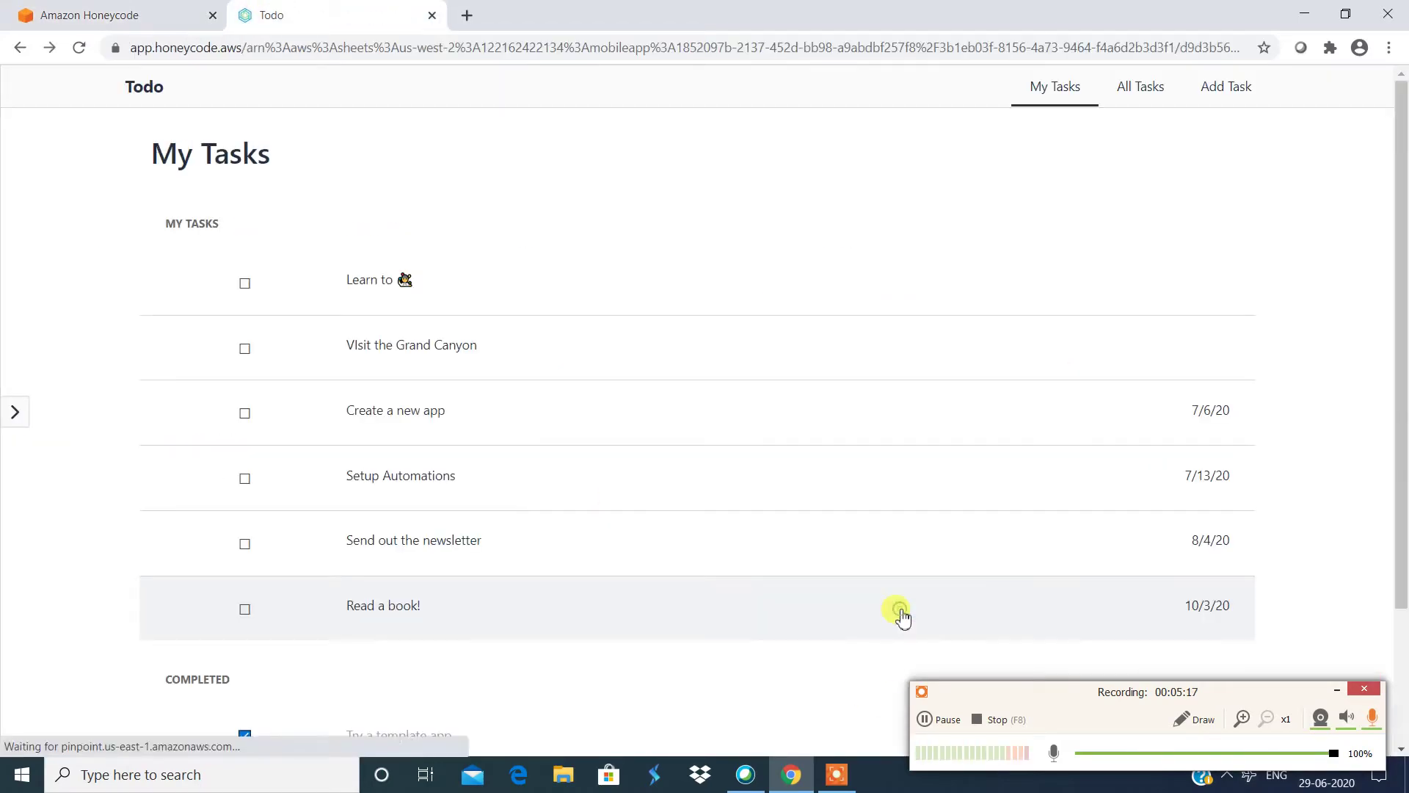
{"action": "left_click", "coordinate": [1236, 104]}
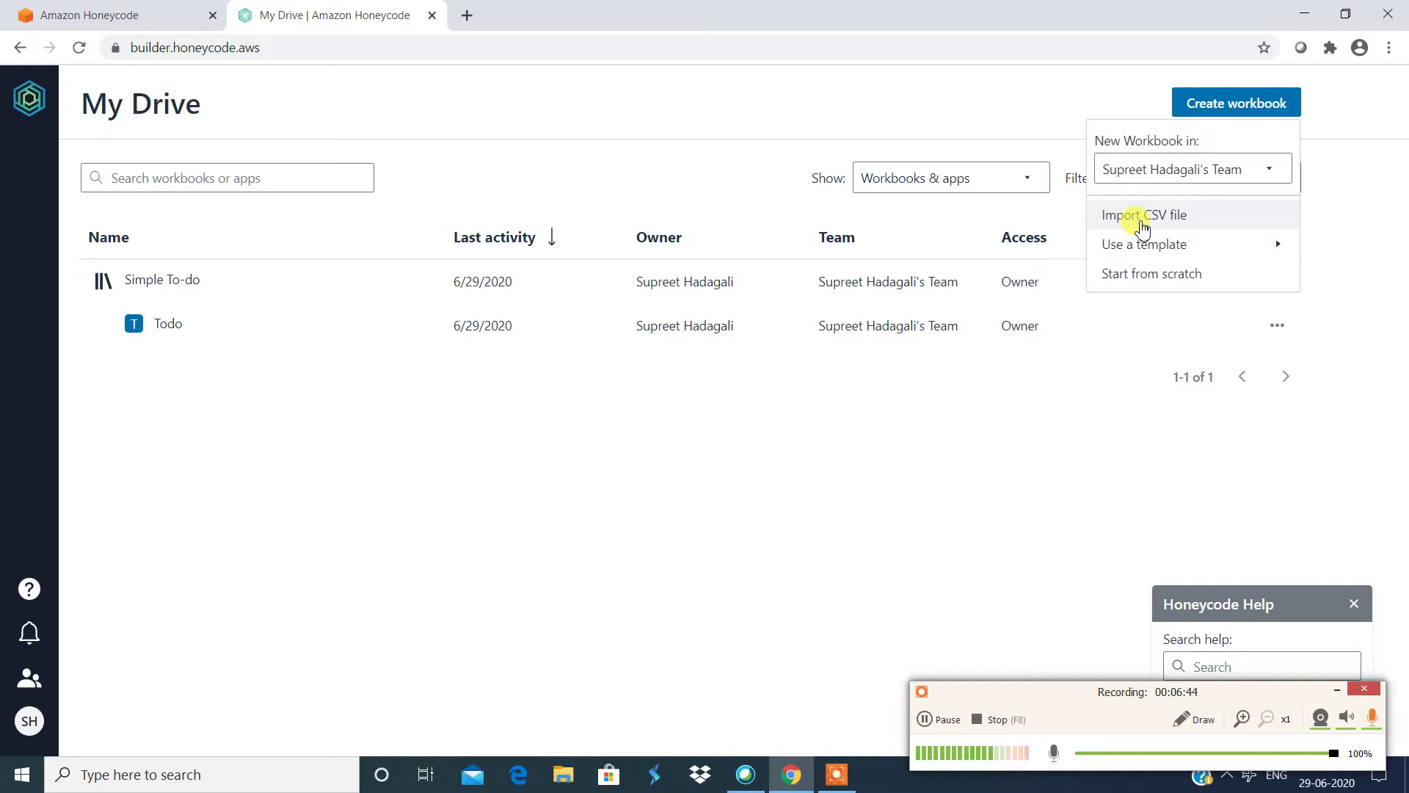
{"action": "mouse_move", "coordinate": [1186, 247]}
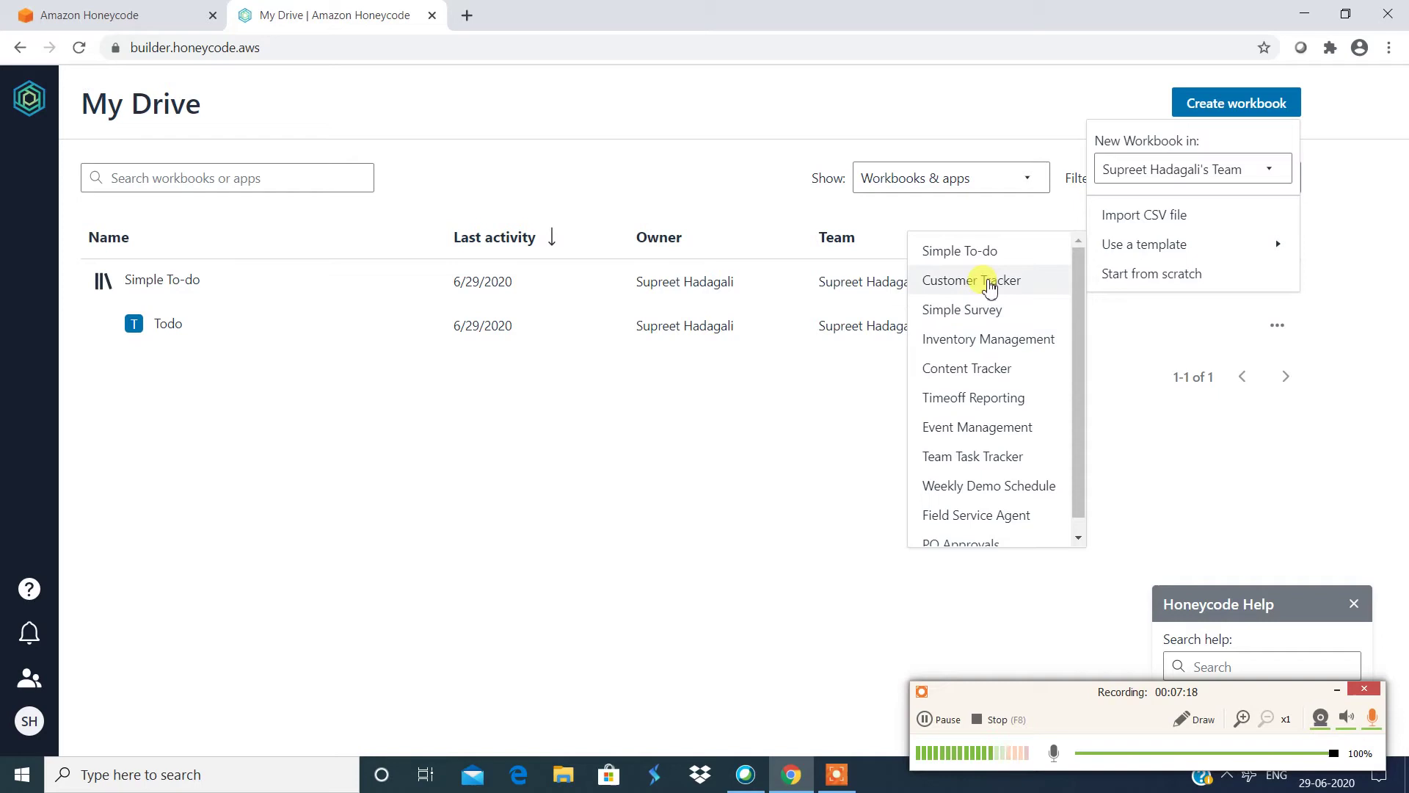
{"action": "scroll", "coordinate": [989, 287], "scroll_direction": "down", "scroll_amount": 1}
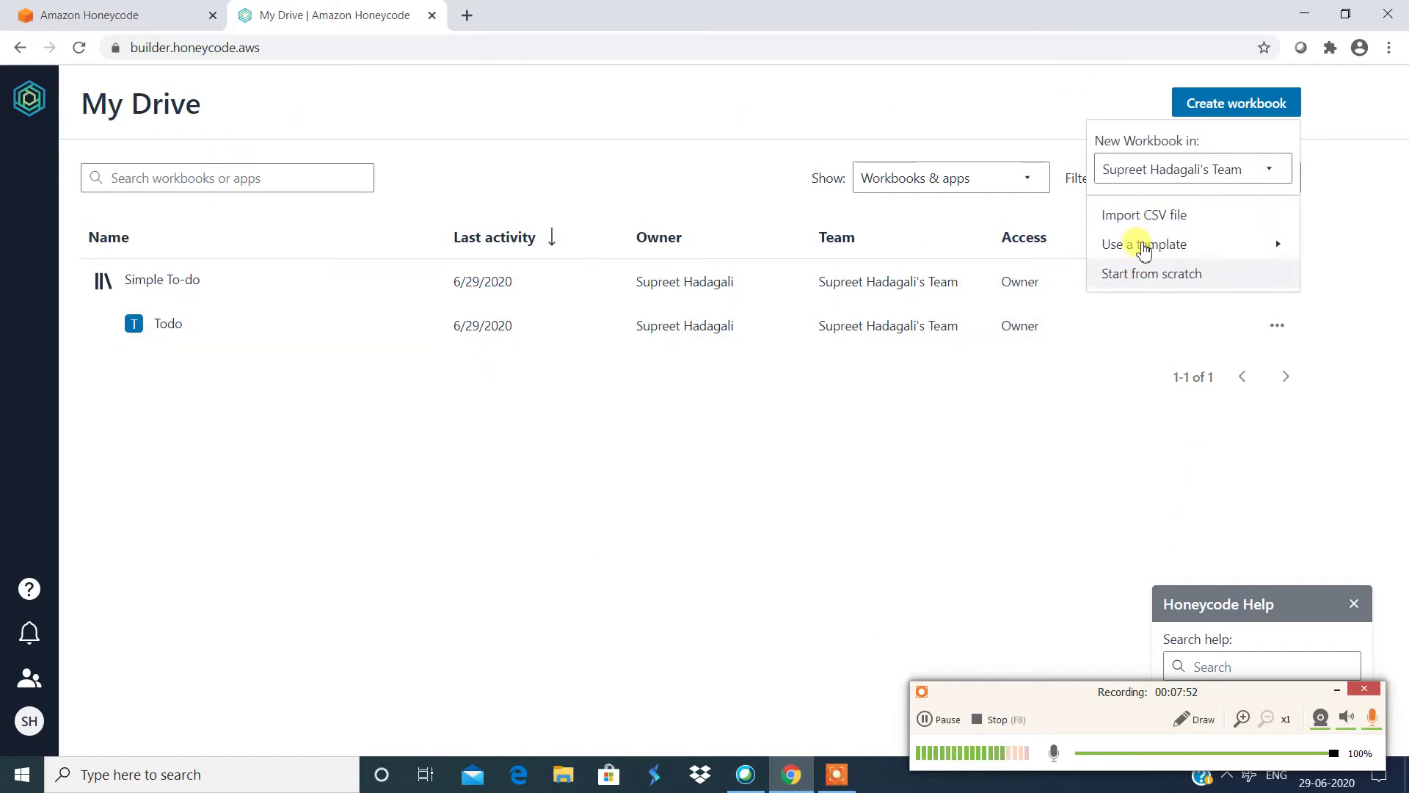
{"action": "left_click", "coordinate": [1140, 244]}
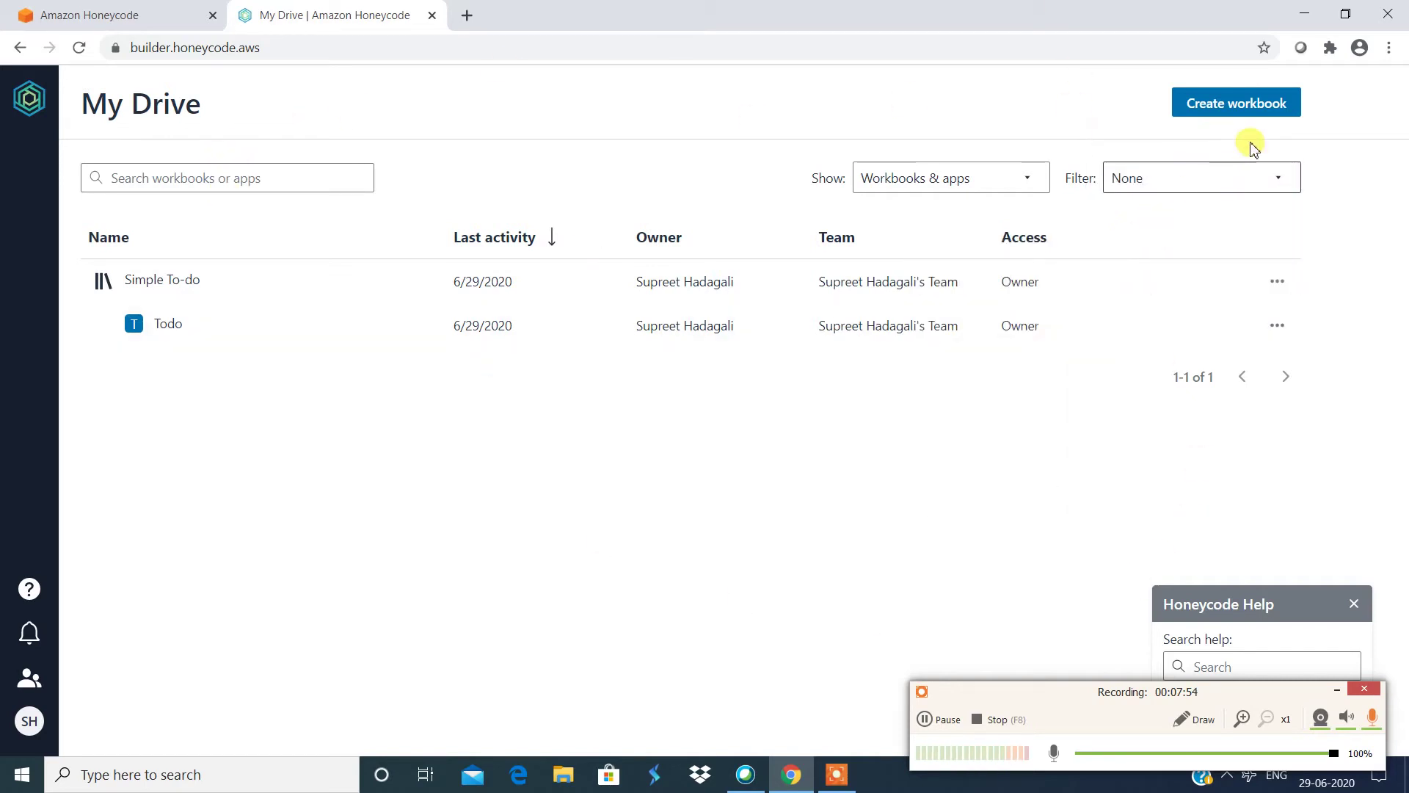
{"action": "left_click", "coordinate": [1229, 185]}
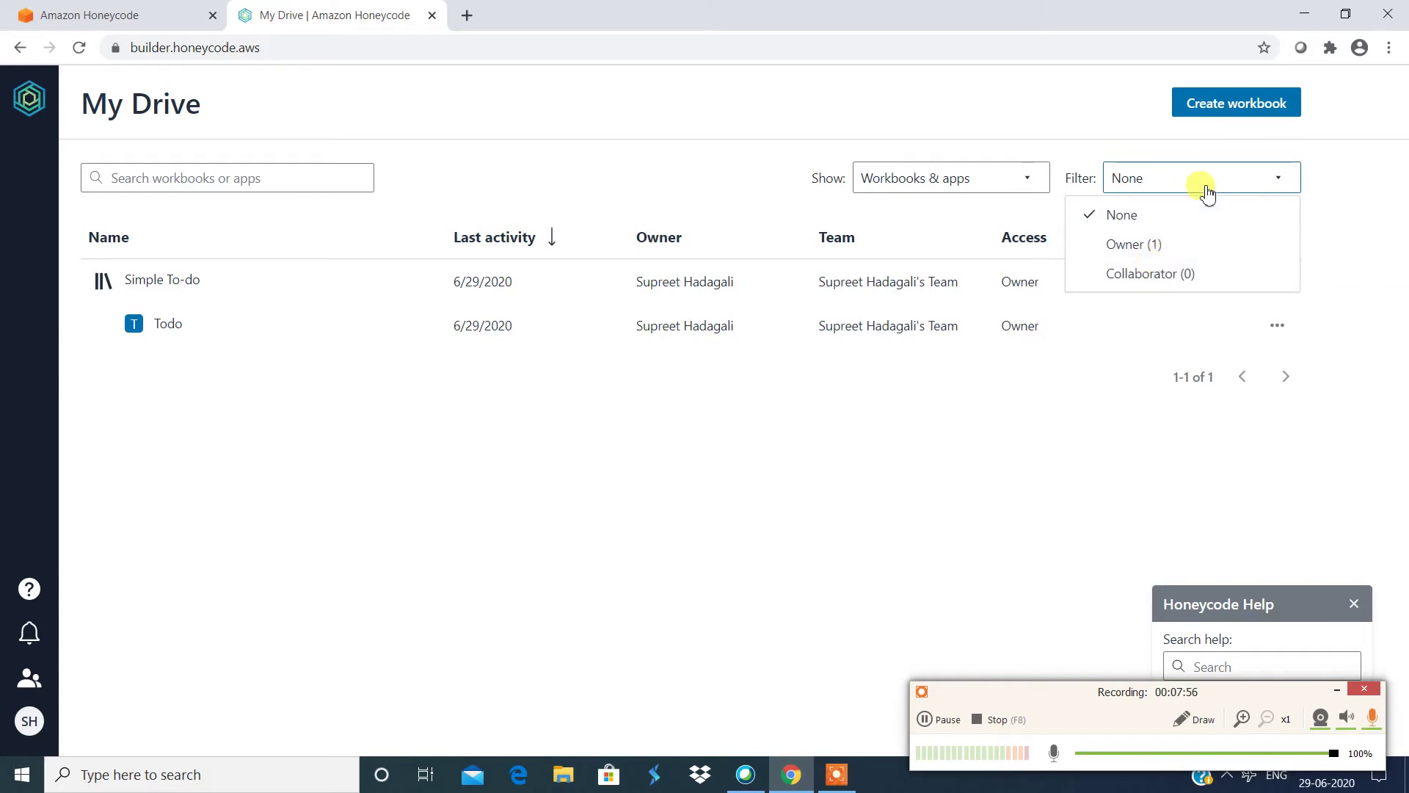
{"action": "left_click", "coordinate": [1256, 106]}
{"action": "left_click", "coordinate": [1183, 246]}
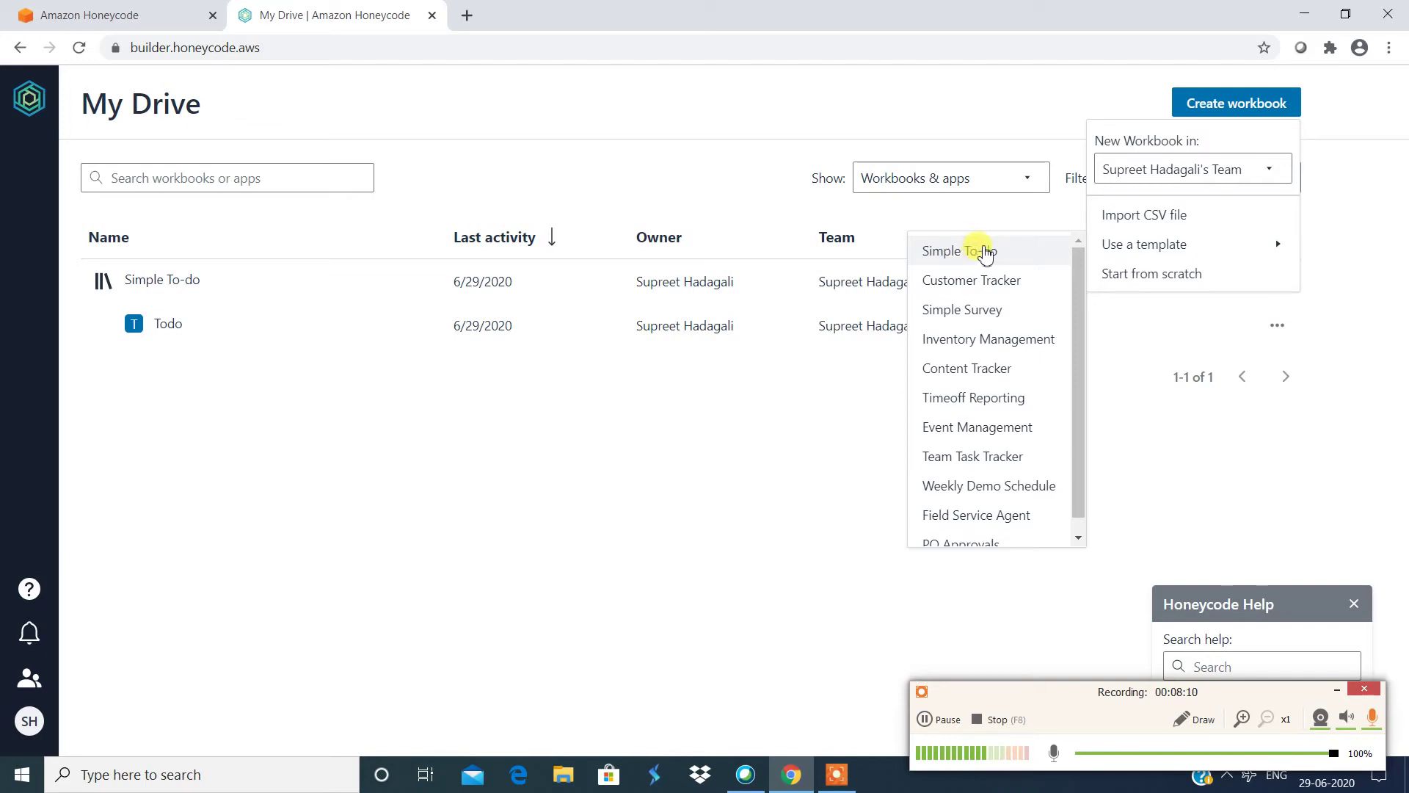
- Choose Import CSV file and open RecruitmentTracker from the Downloads folder
{"action": "left_click", "coordinate": [1136, 218]}
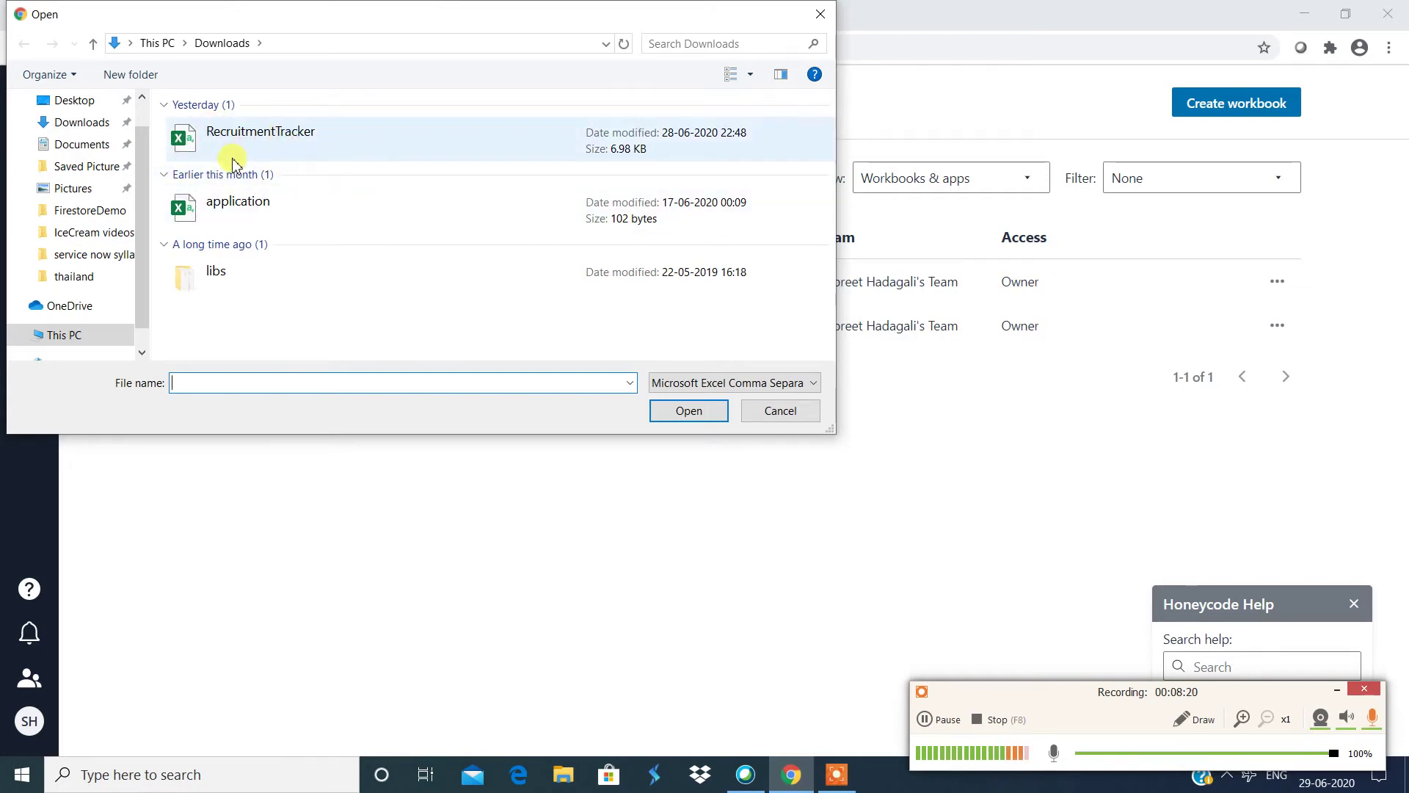
{"action": "left_click", "coordinate": [254, 135]}
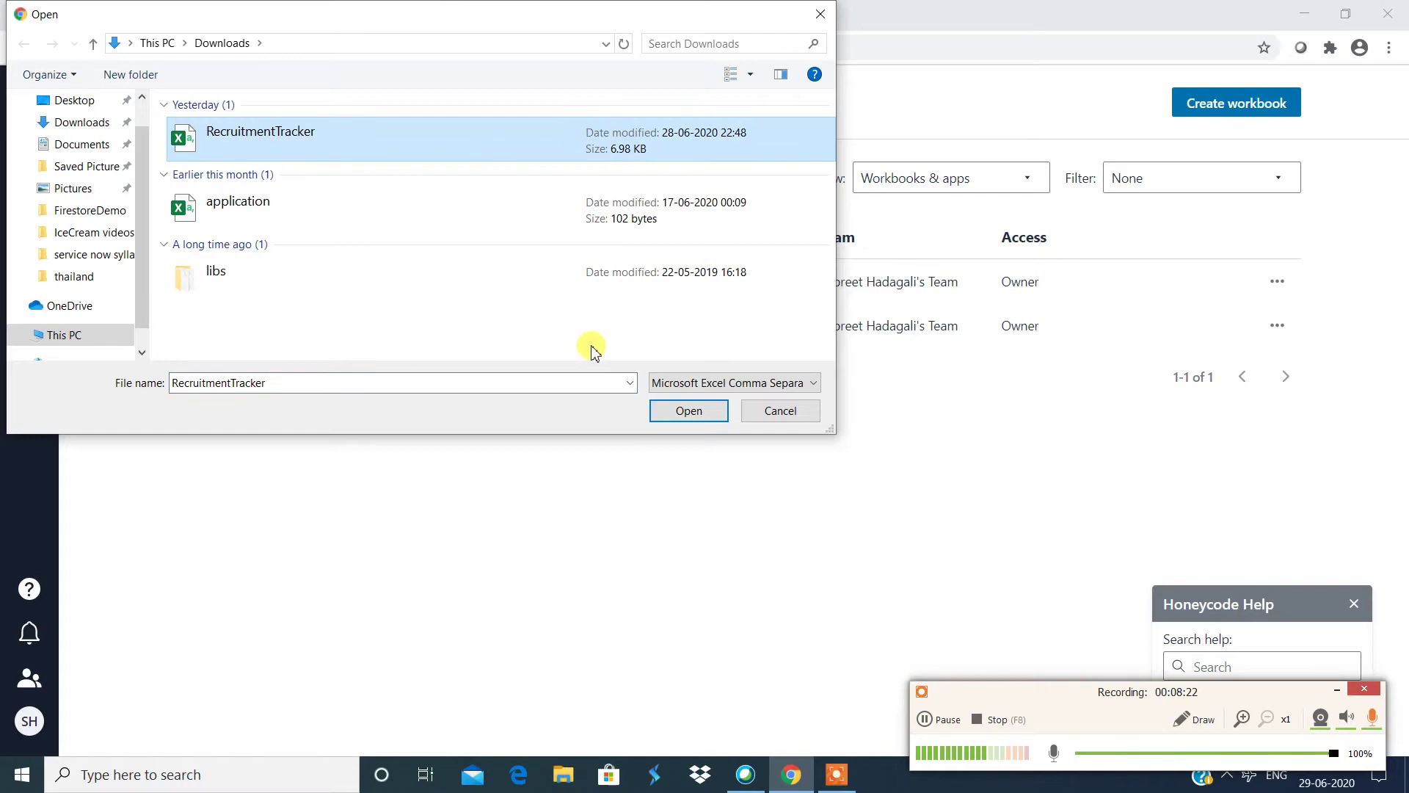
{"action": "left_click", "coordinate": [688, 411]}
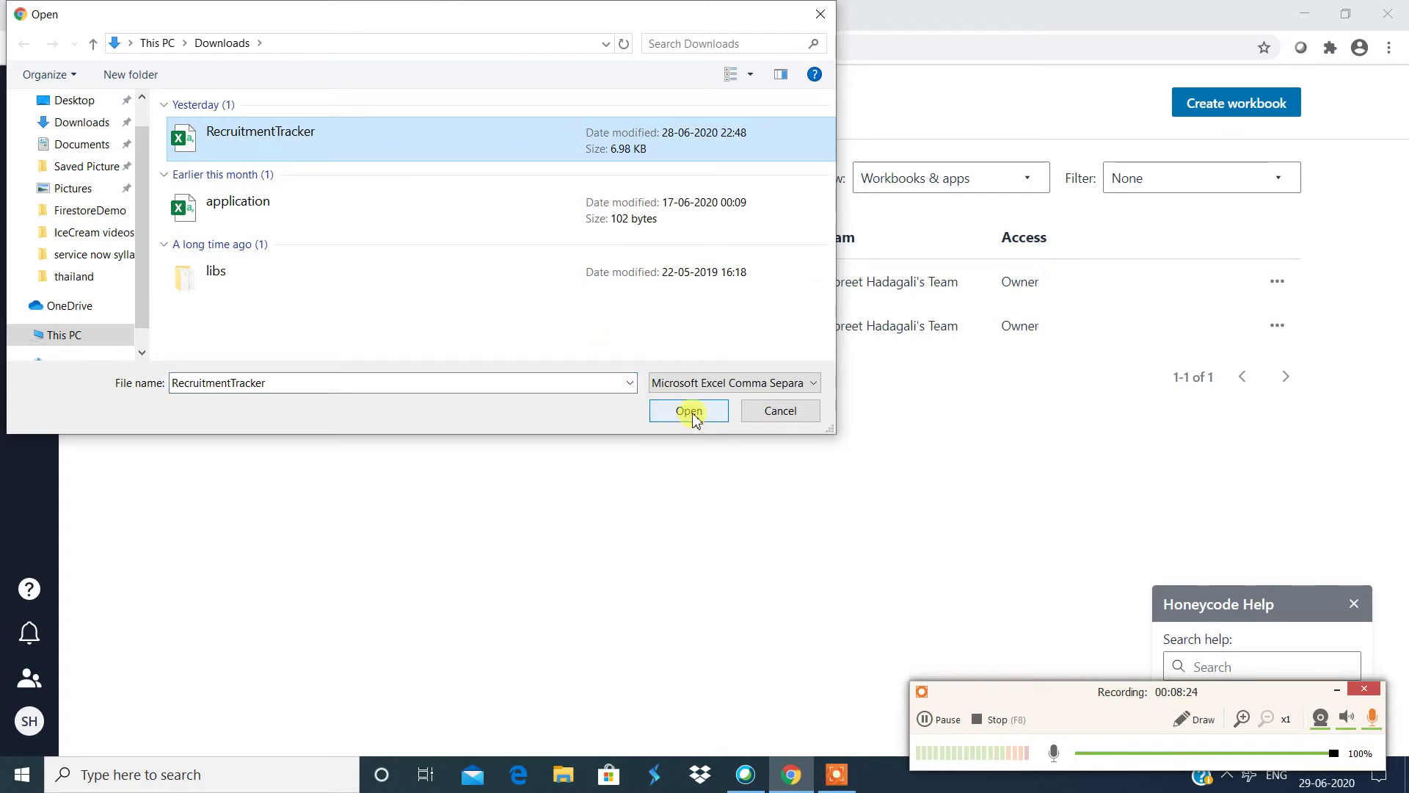
{"action": "left_click", "coordinate": [690, 412]}
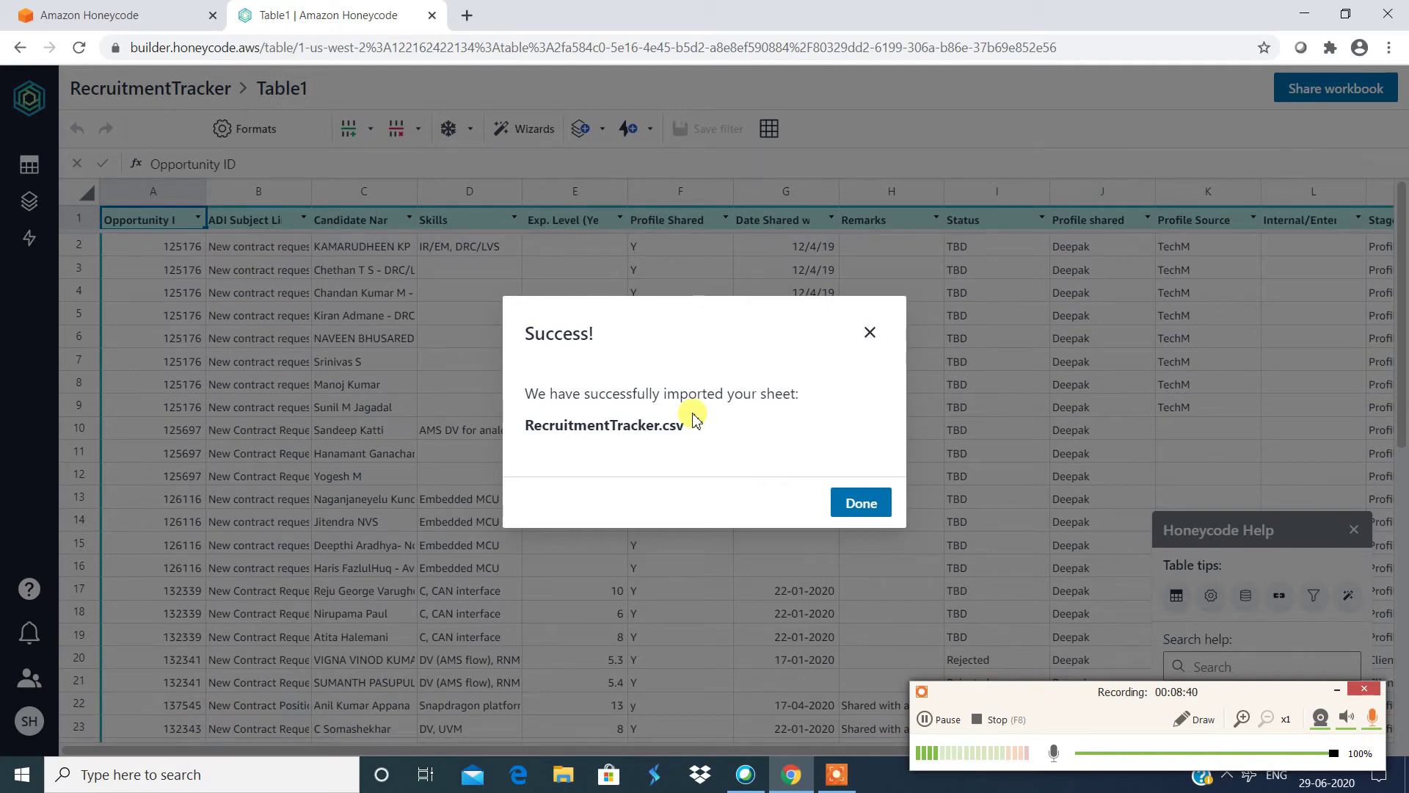
- Dismiss the Success dialog and show the new-app options in the workbook's Builder
{"action": "left_click", "coordinate": [849, 507]}
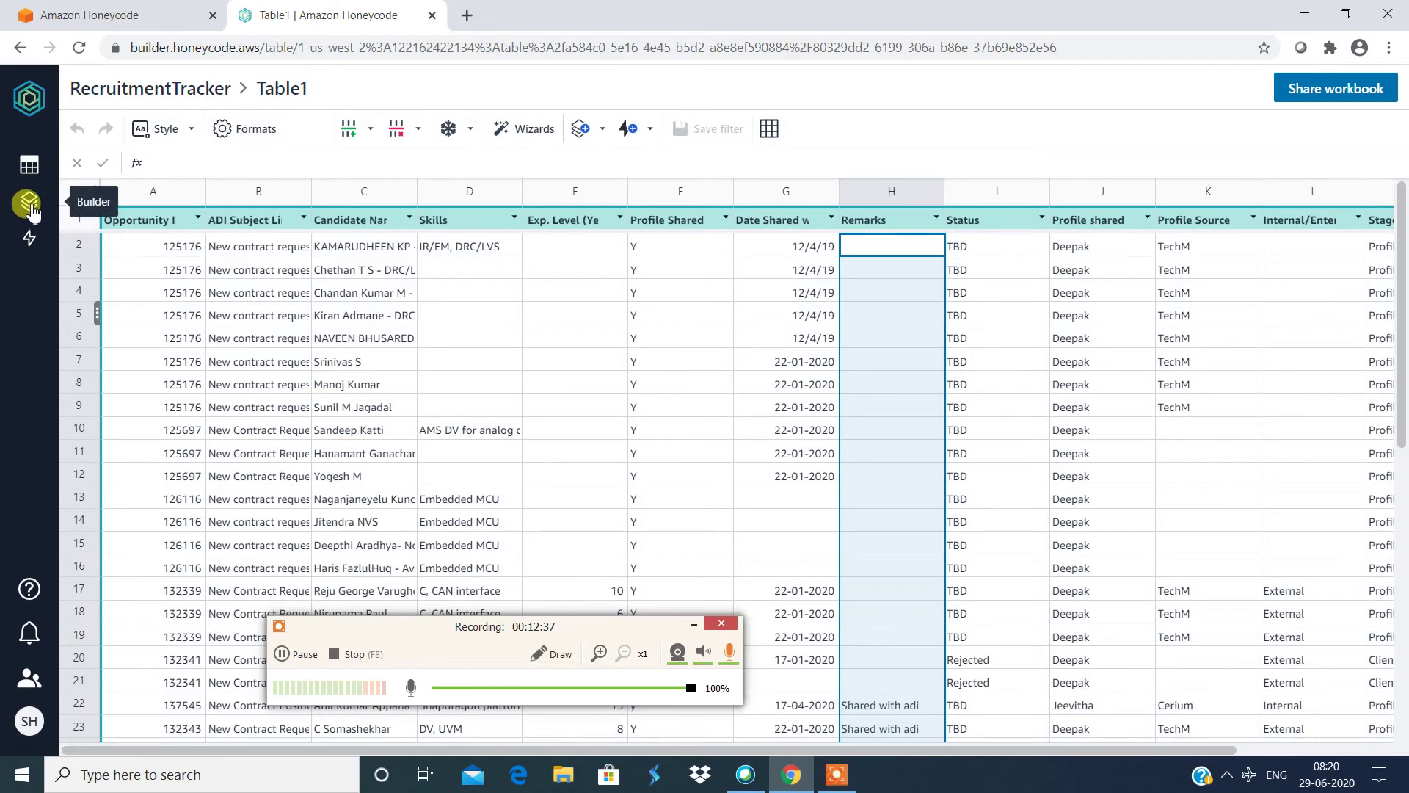
{"action": "left_click", "coordinate": [29, 205]}
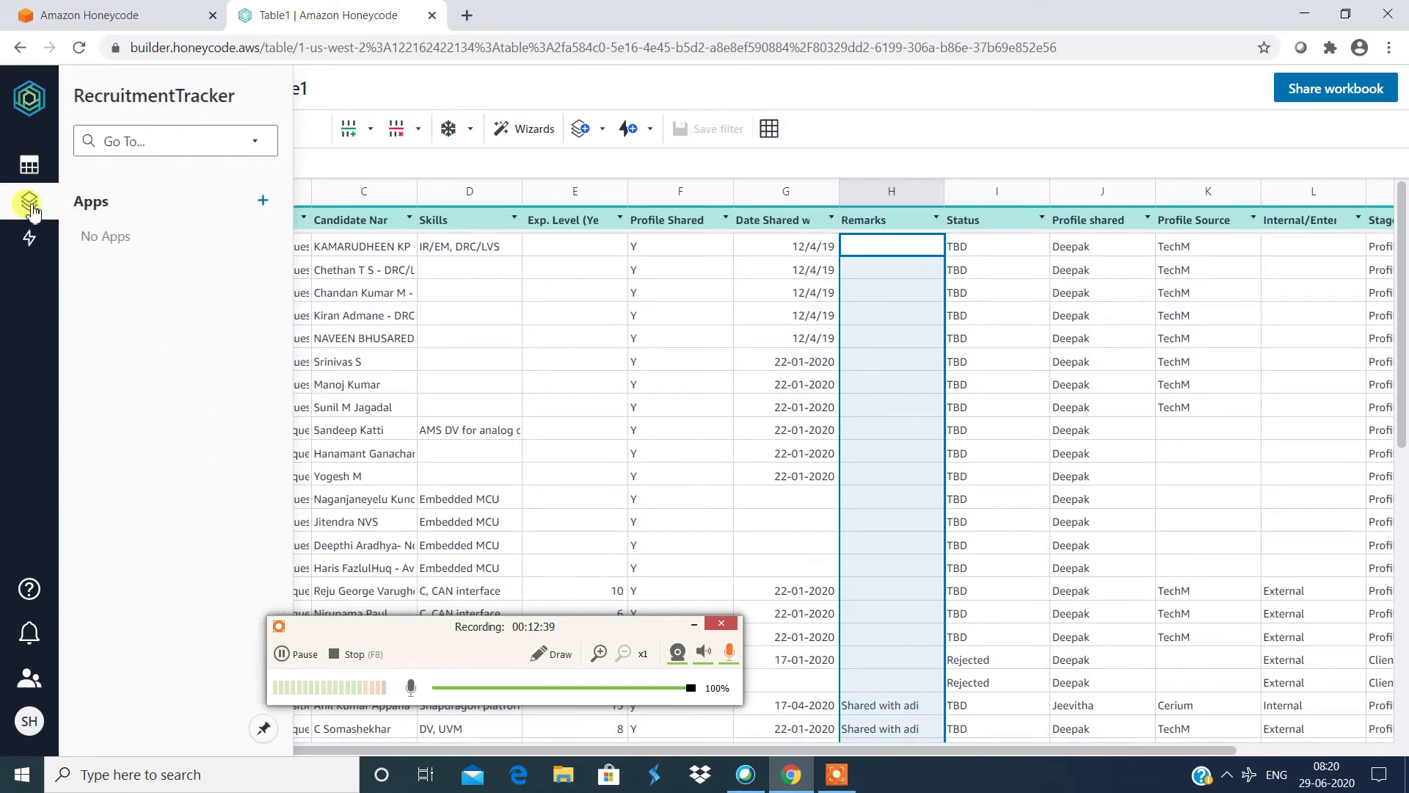
{"action": "left_click", "coordinate": [262, 202]}
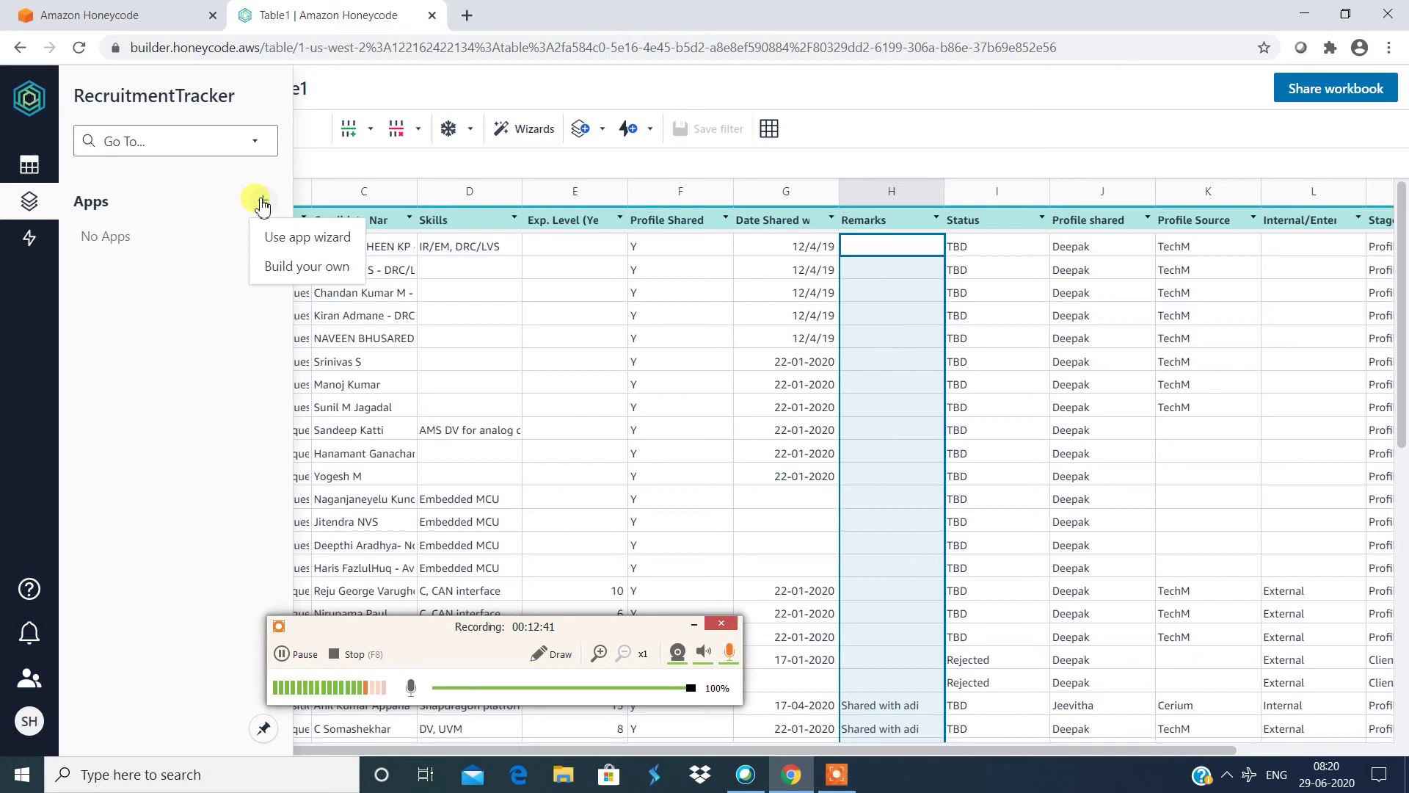
- Launch the app wizard and pick Table1 as the app's source table
{"action": "left_click", "coordinate": [286, 246]}
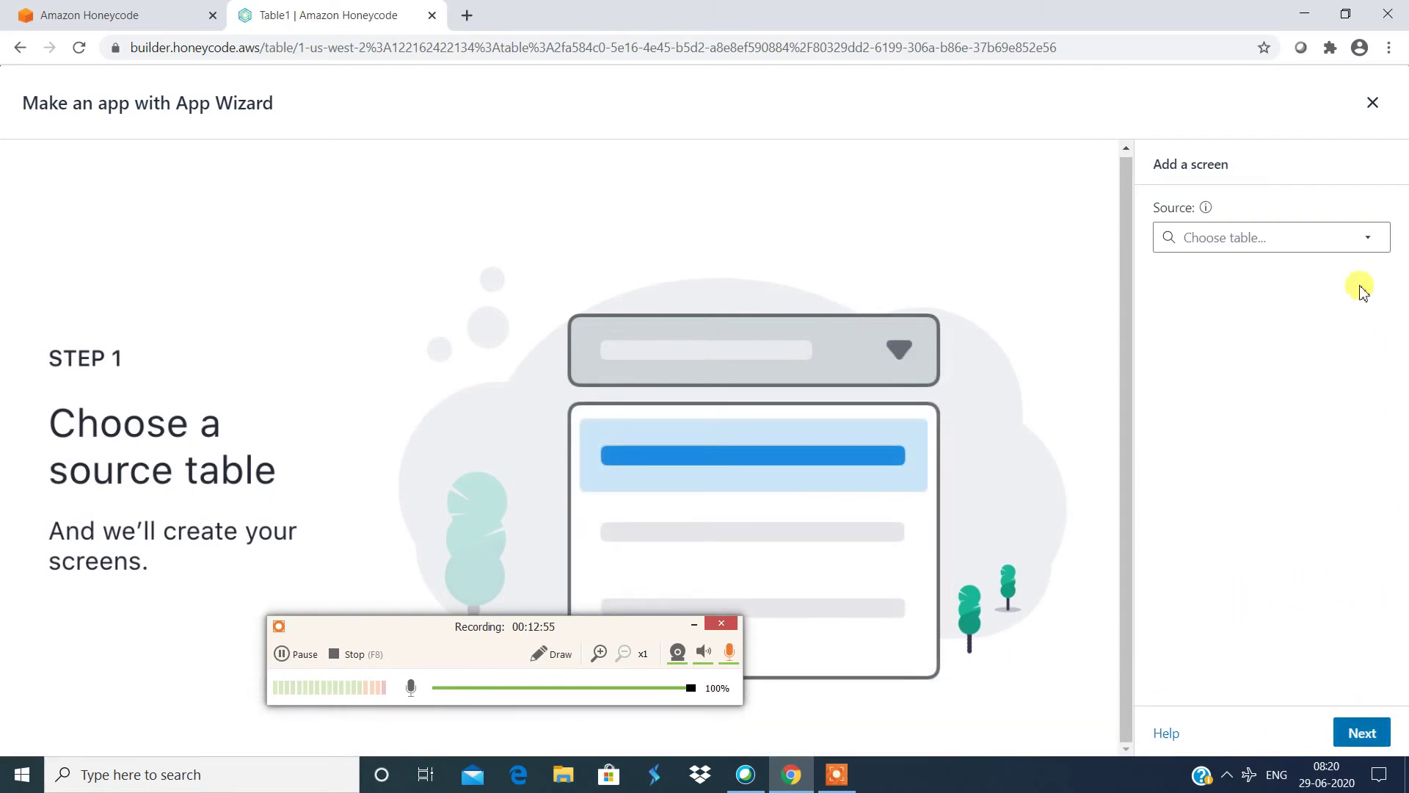
{"action": "left_click", "coordinate": [1359, 242]}
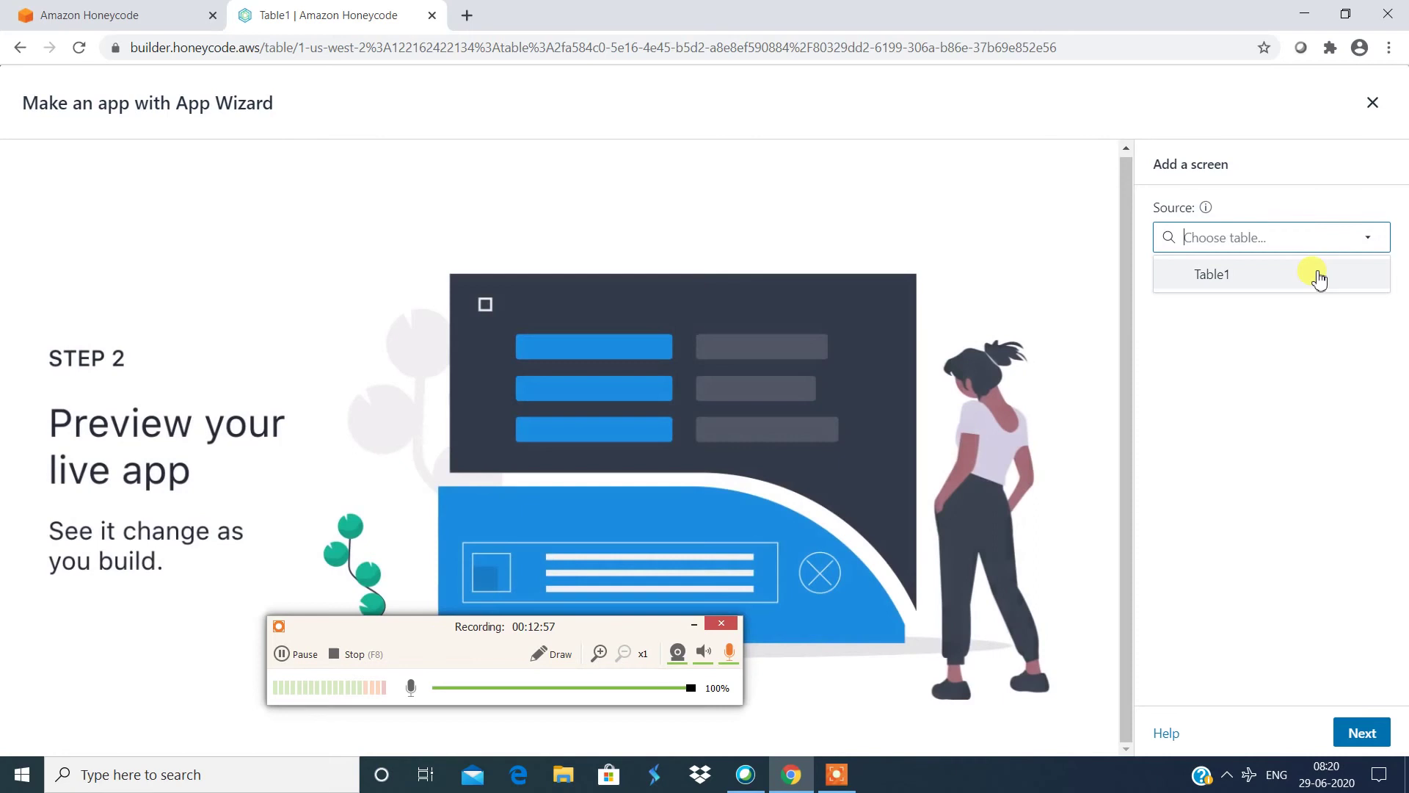
{"action": "left_click", "coordinate": [1319, 276]}
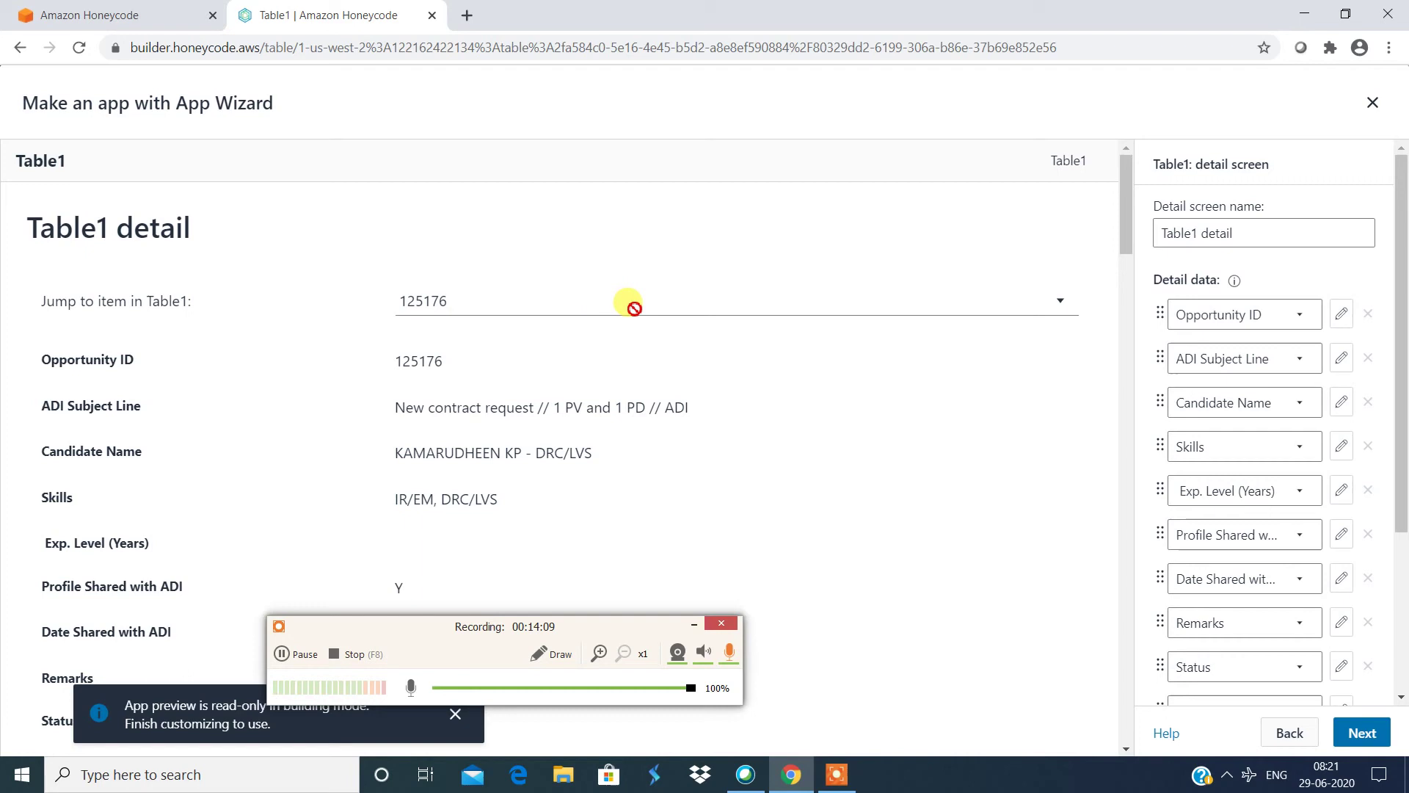
- Scroll the Table1 detail preview down to the Date Shared with ADI, Profile Source and Stage fields
{"action": "scroll", "coordinate": [633, 307], "scroll_direction": "down", "scroll_amount": 3}
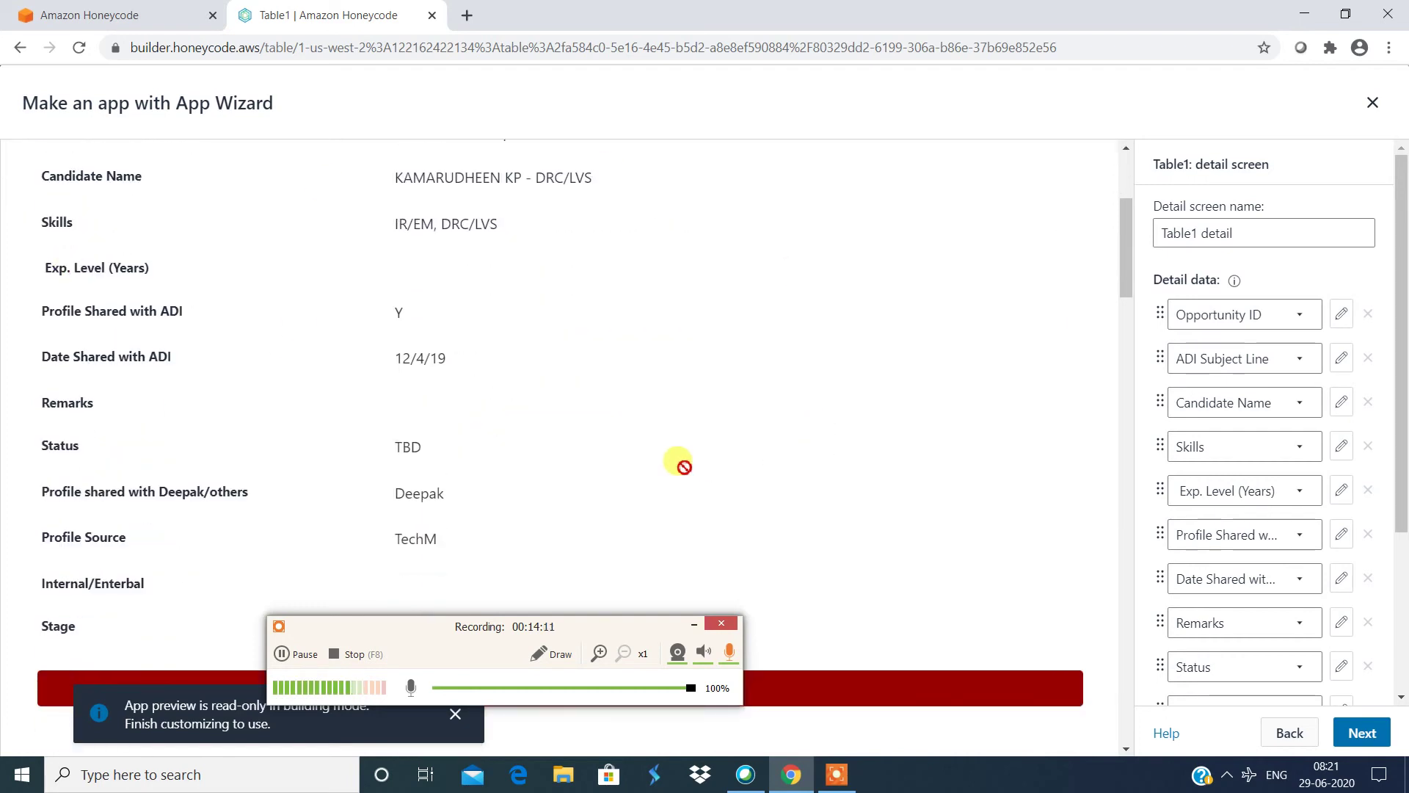
- Advance to the Table1 form screen, review its preview, and apply it
{"action": "left_click", "coordinate": [1362, 732]}
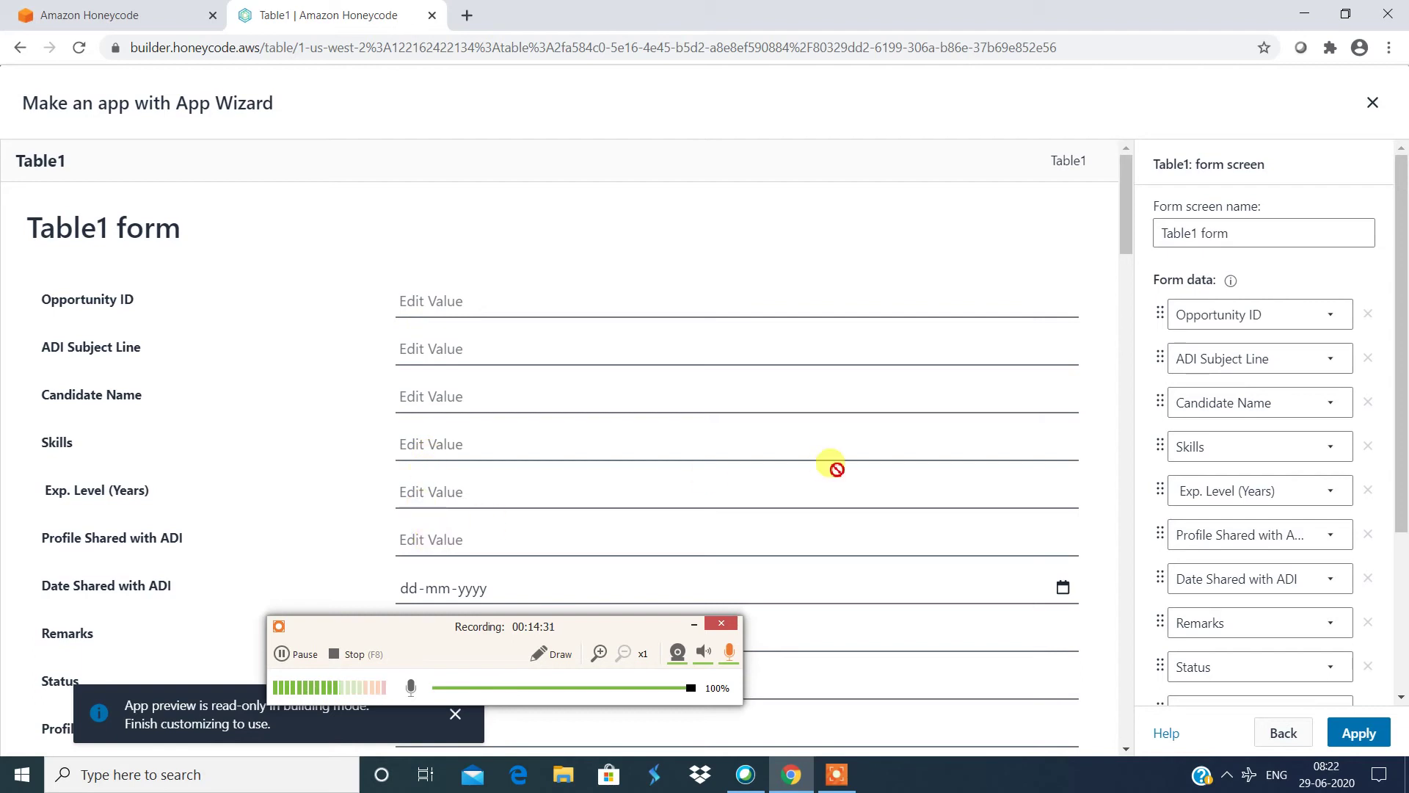
{"action": "scroll", "coordinate": [836, 467], "scroll_direction": "down", "scroll_amount": 9}
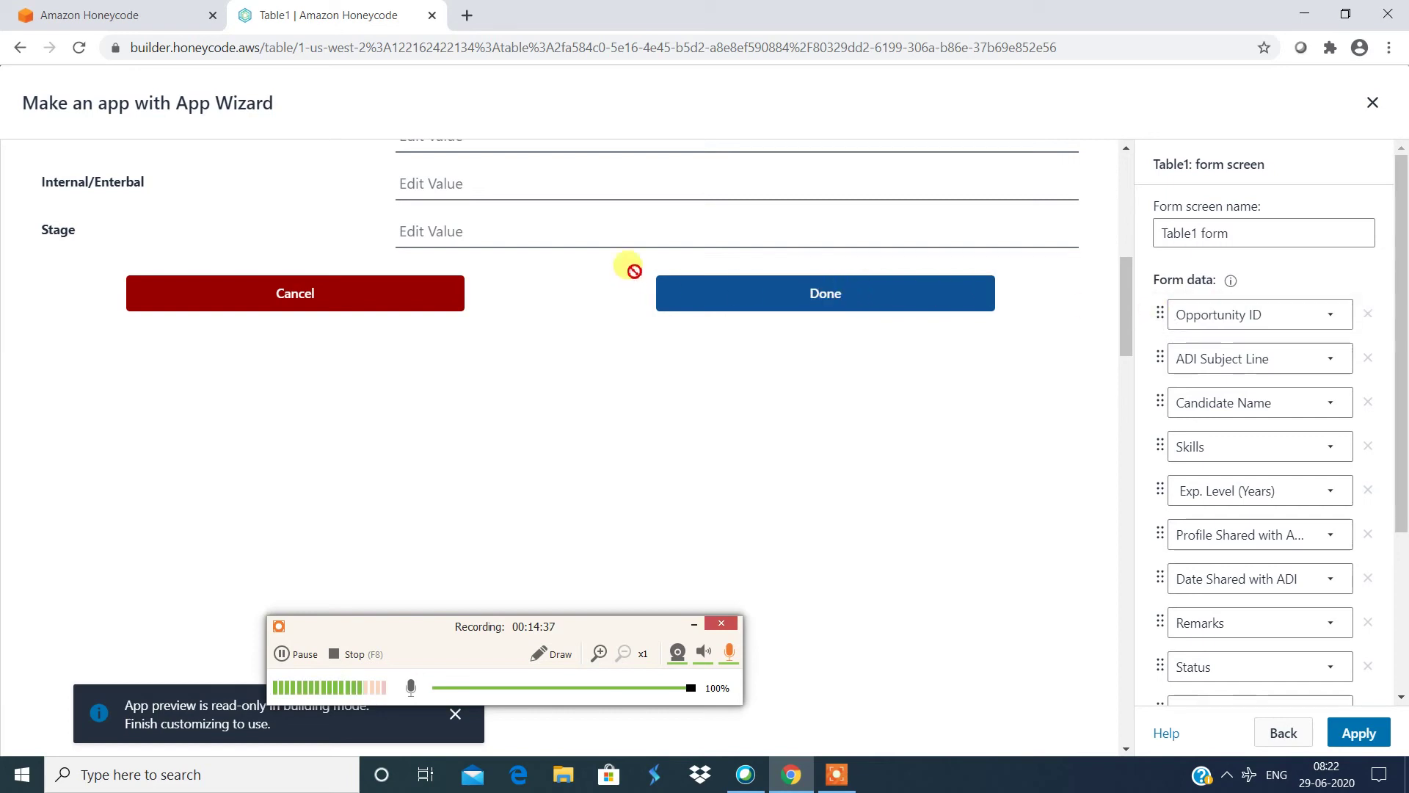
{"action": "scroll", "coordinate": [631, 265], "scroll_direction": "up", "scroll_amount": 6}
{"action": "scroll", "coordinate": [632, 261], "scroll_direction": "down", "scroll_amount": 6}
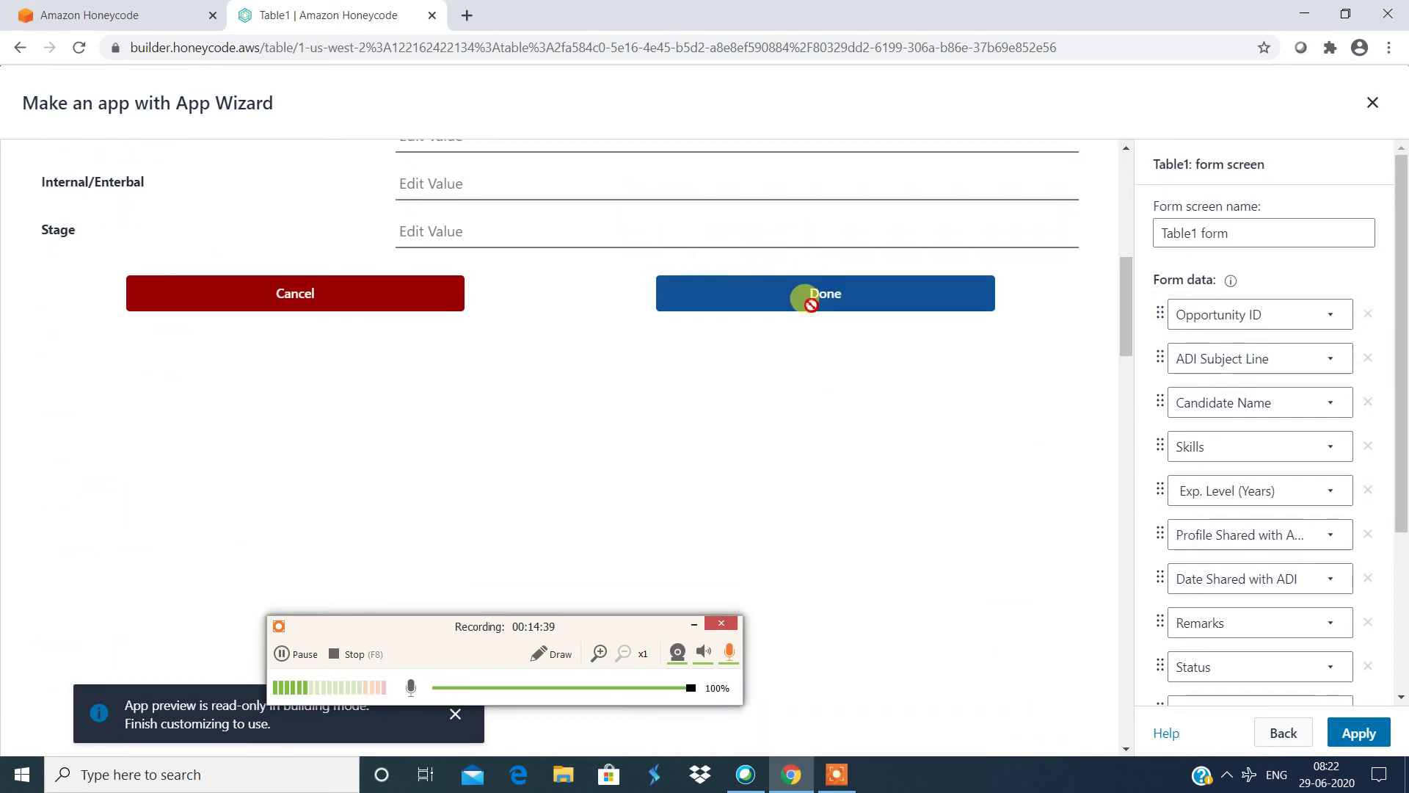
{"action": "scroll", "coordinate": [482, 333], "scroll_direction": "up", "scroll_amount": 3}
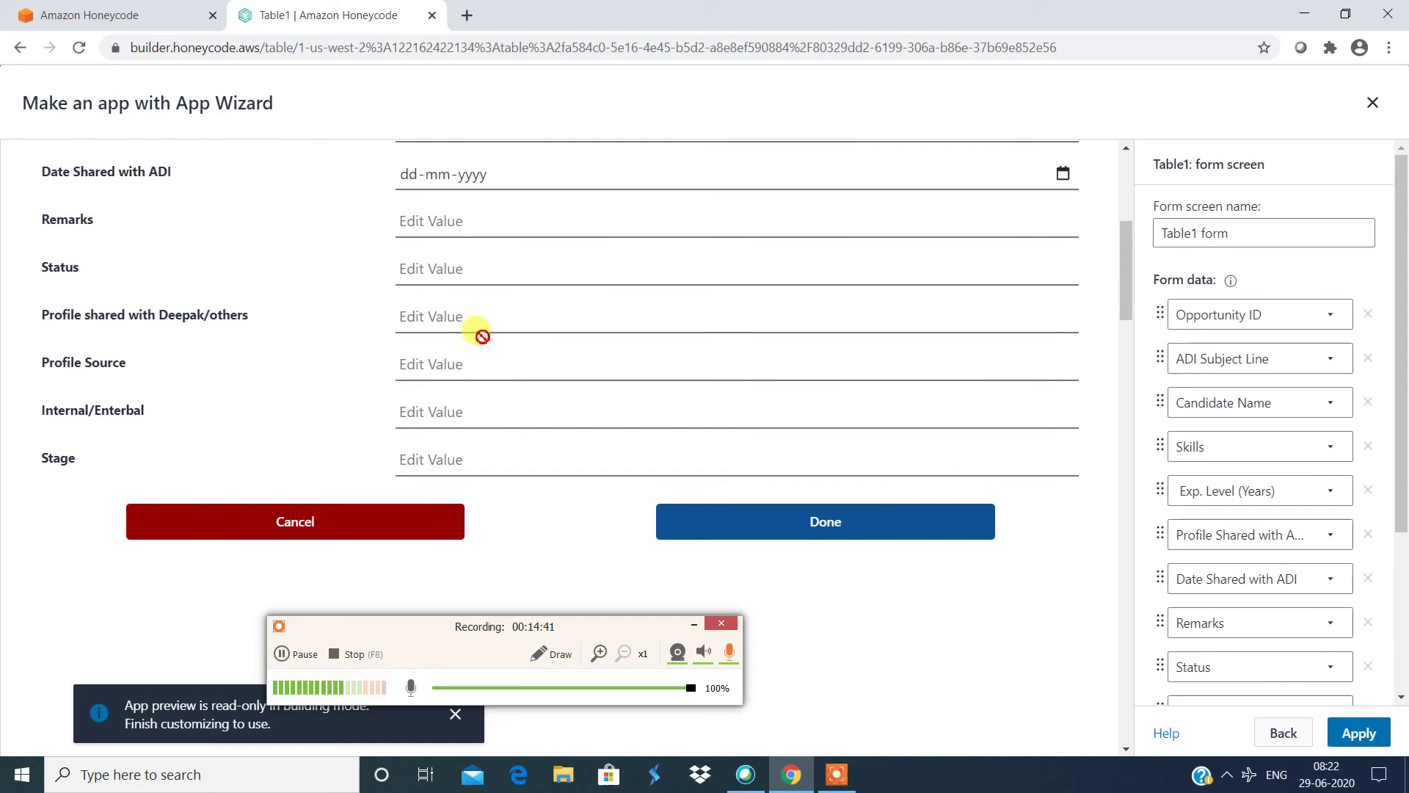
{"action": "scroll", "coordinate": [549, 336], "scroll_direction": "down", "scroll_amount": 2}
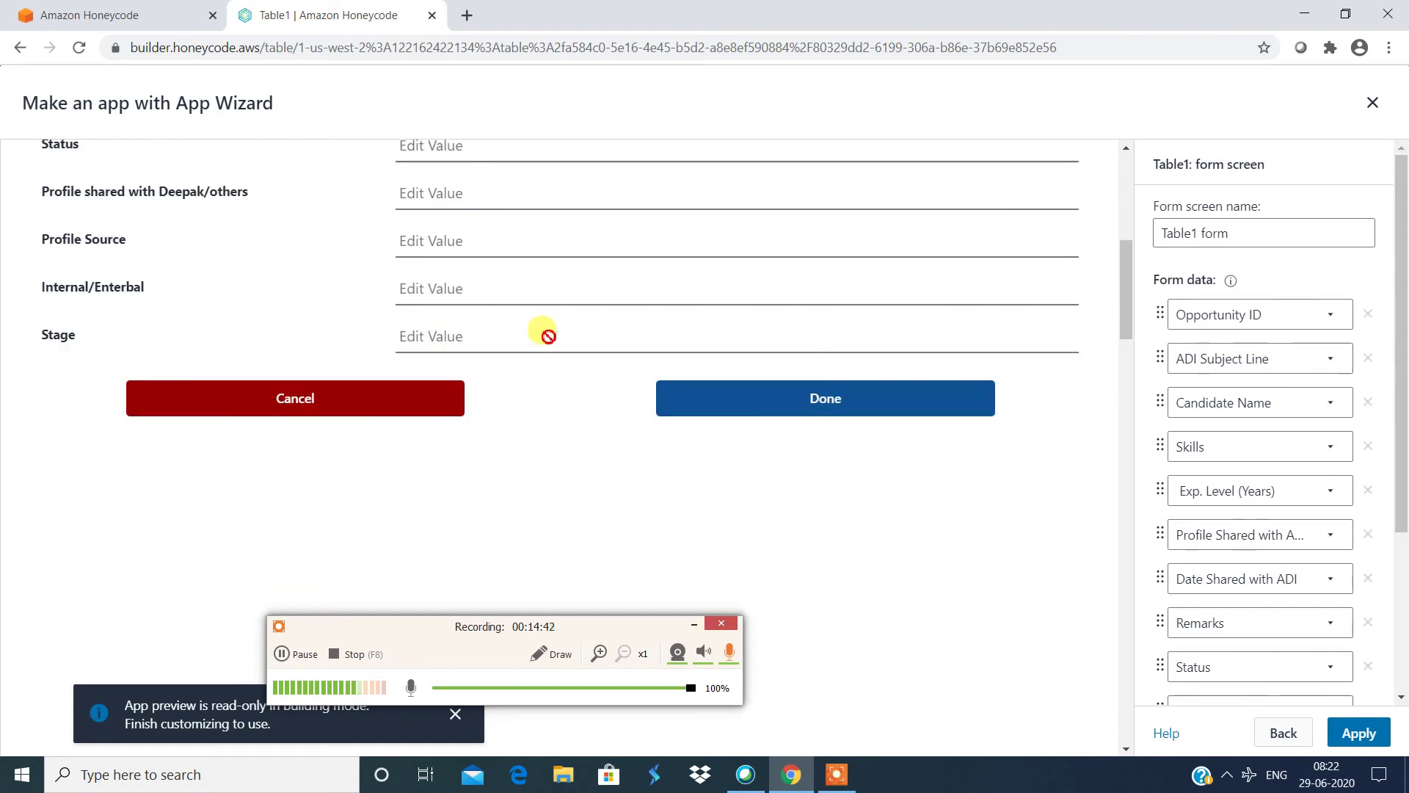
{"action": "left_click", "coordinate": [1354, 732]}
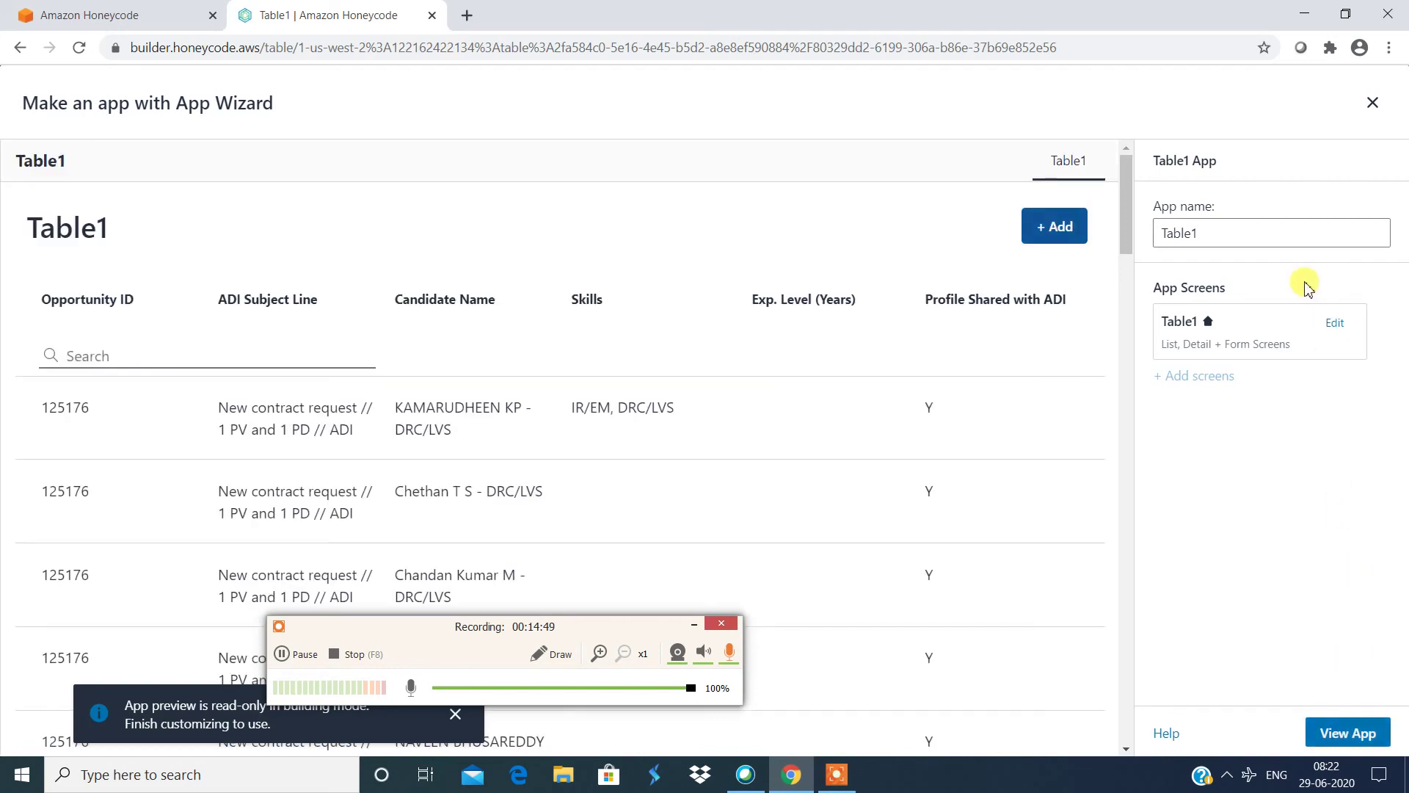
- Replace the default app name Table1 with ADITracker, fixing a typo along the way
{"action": "double_click", "coordinate": [1278, 239]}
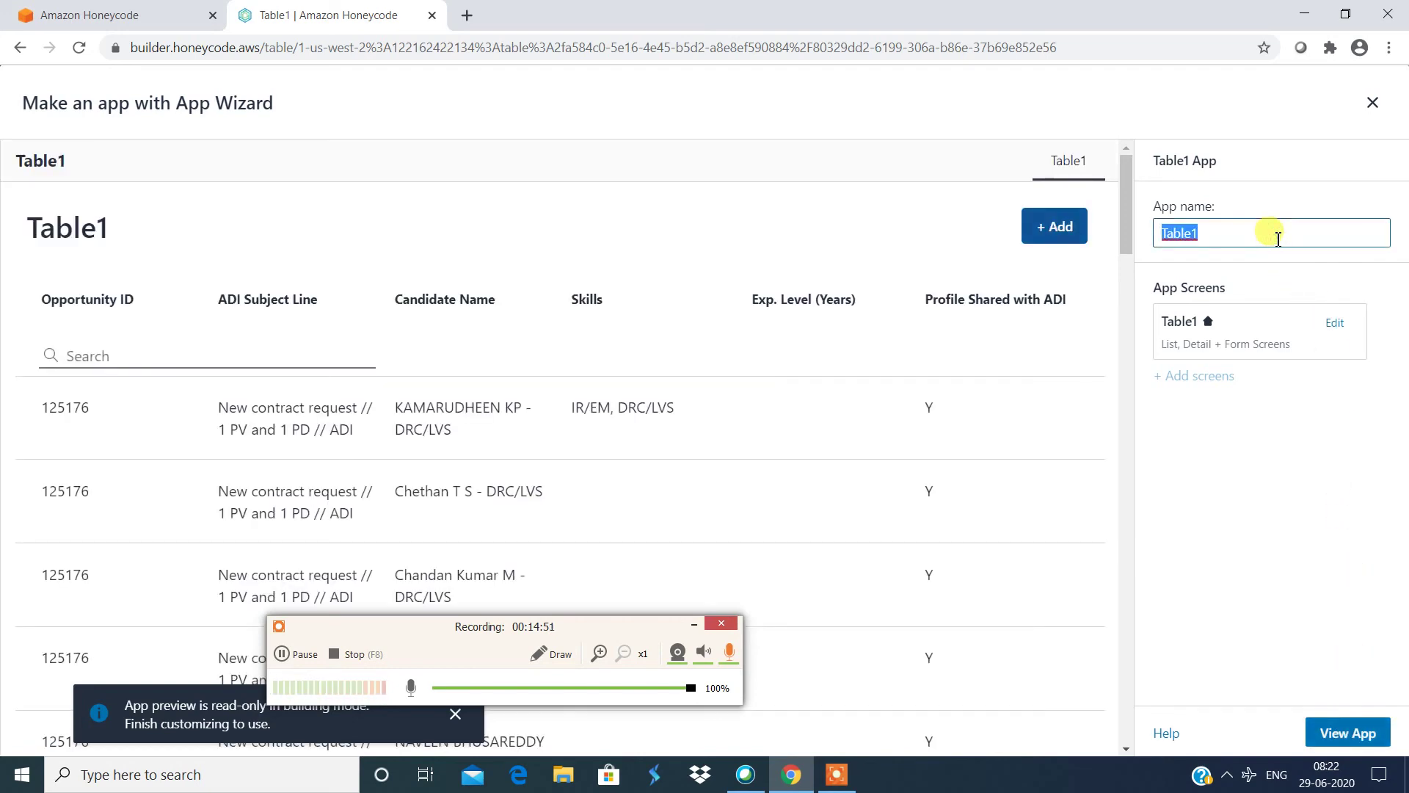
{"action": "key", "text": "BackSpace"}
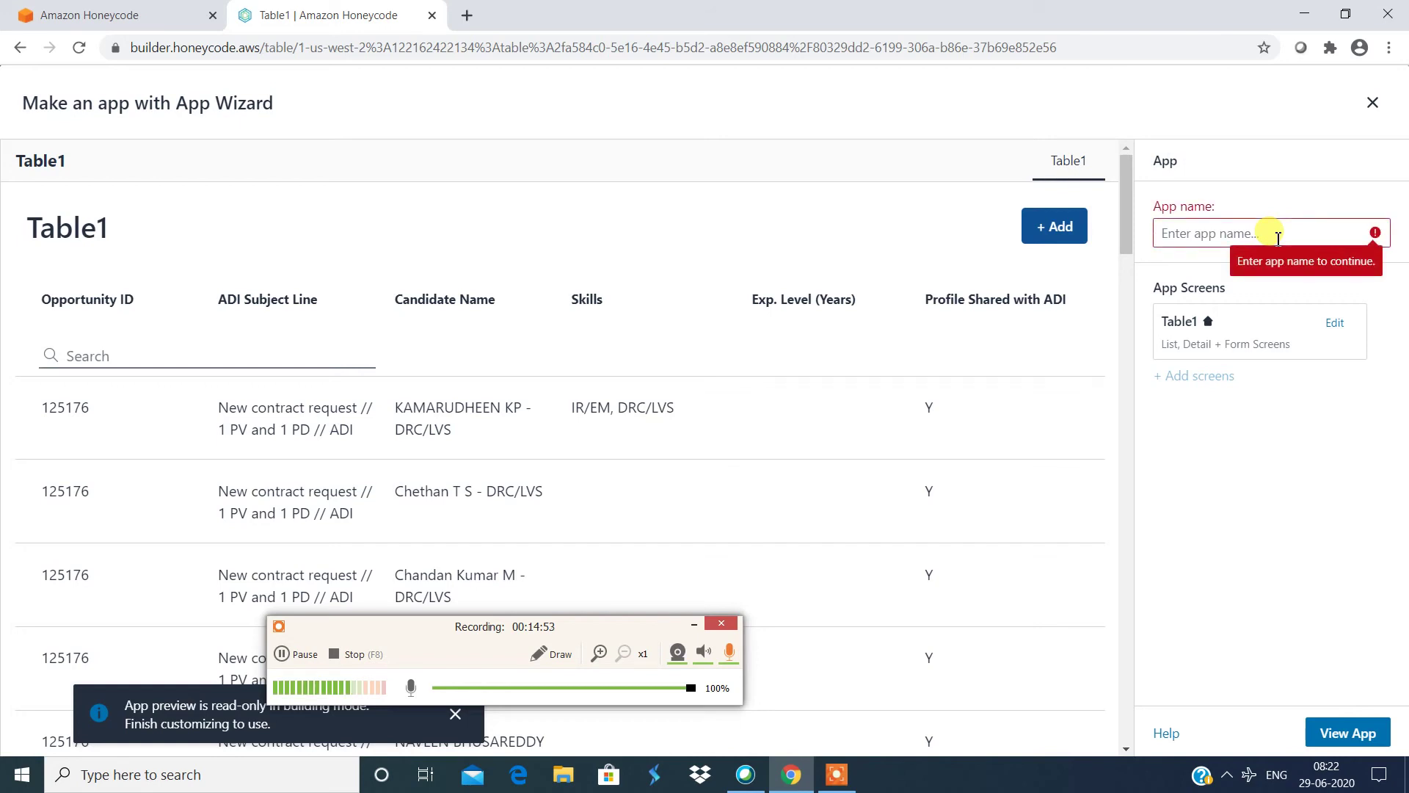
{"action": "type", "text": "ADI"}
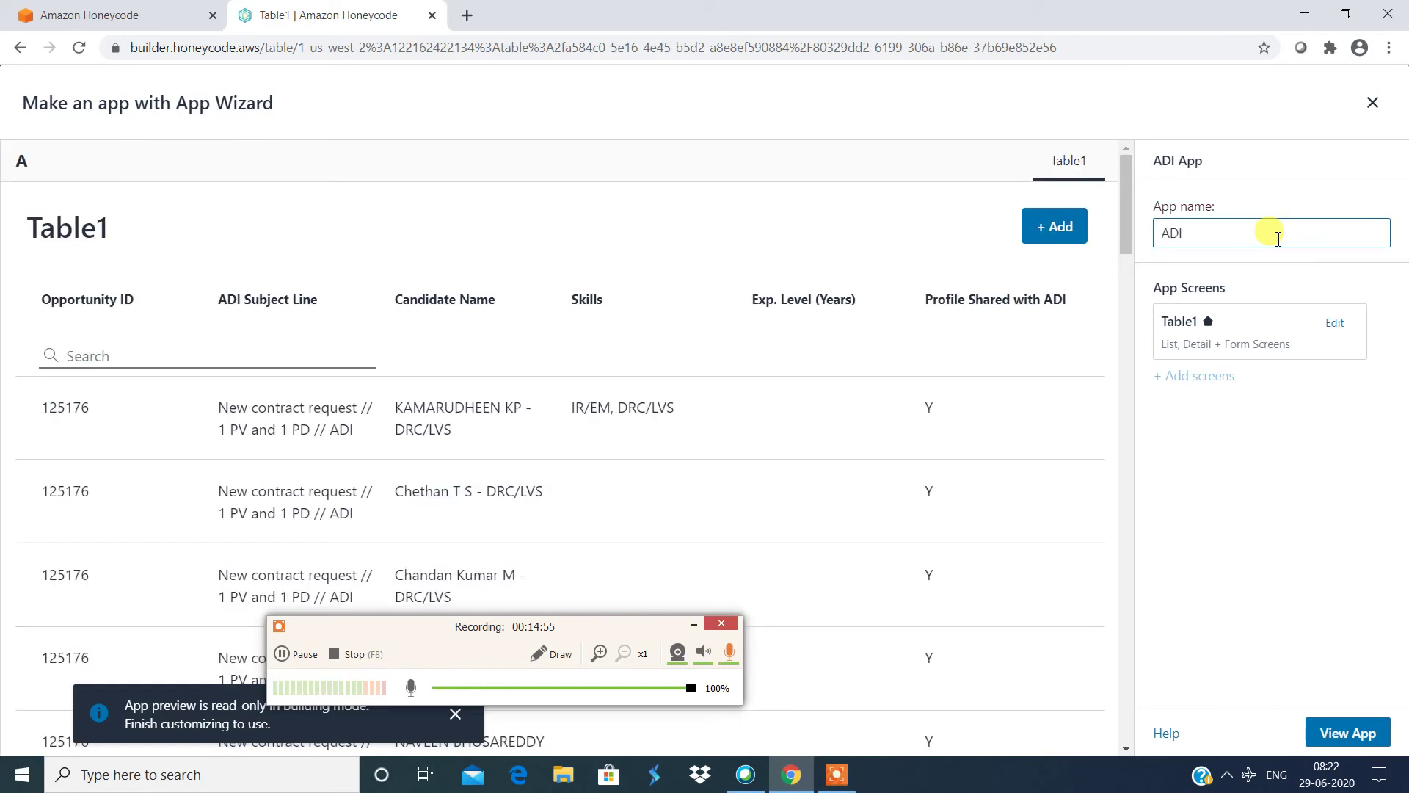
{"action": "type", "text": "Re"}
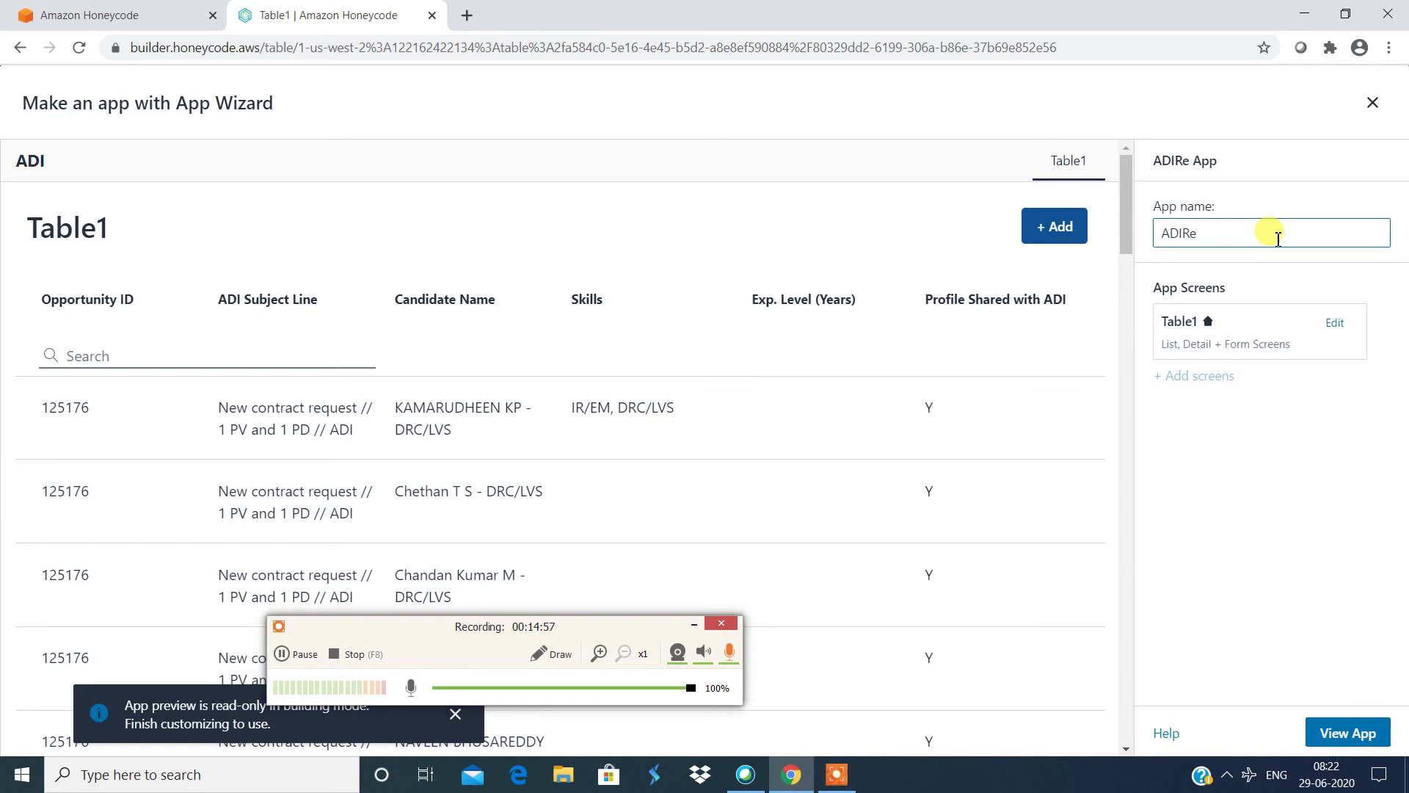
{"action": "type", "text": "cruit"}
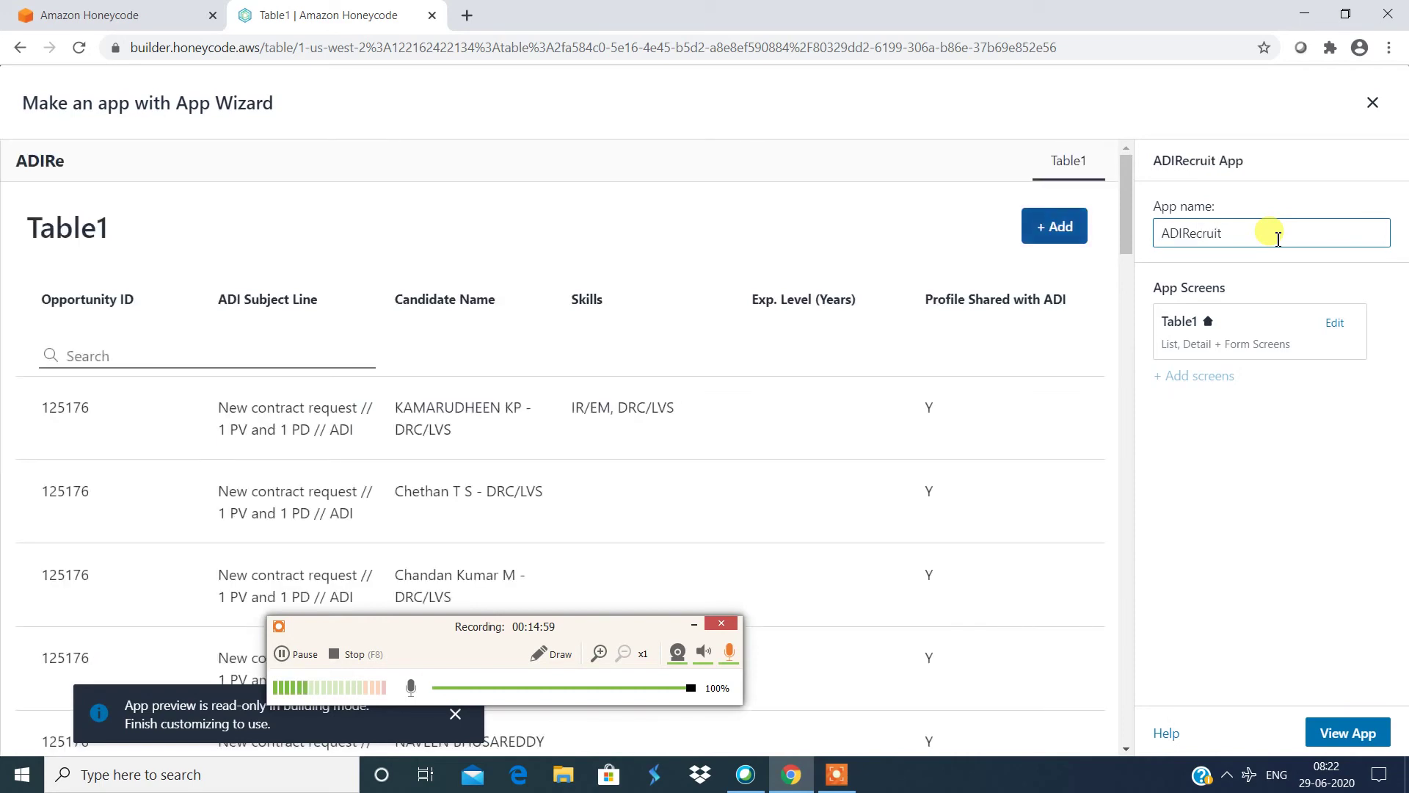
{"action": "type", "text": "Tra"}
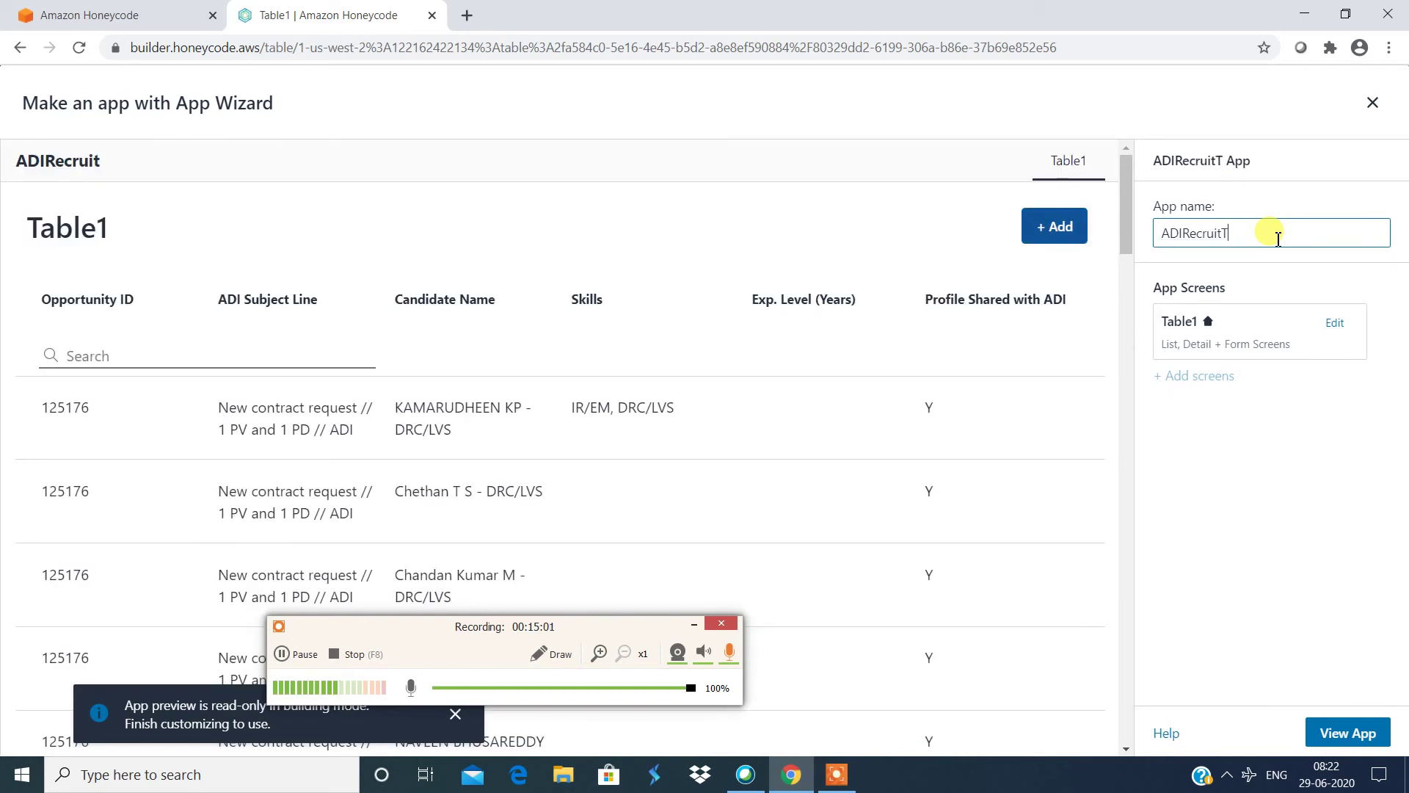
{"action": "key", "text": "BackSpace"}
{"action": "key", "text": "BackSpace"}
{"action": "key", "text": "BackSpace"}
{"action": "key", "text": "BackSpace"}
{"action": "key", "text": "BackSpace"}
{"action": "key", "text": "BackSpace"}
{"action": "key", "text": "BackSpace"}
{"action": "key", "text": "BackSpace"}
{"action": "key", "text": "BackSpace"}
{"action": "key", "text": "BackSpace"}
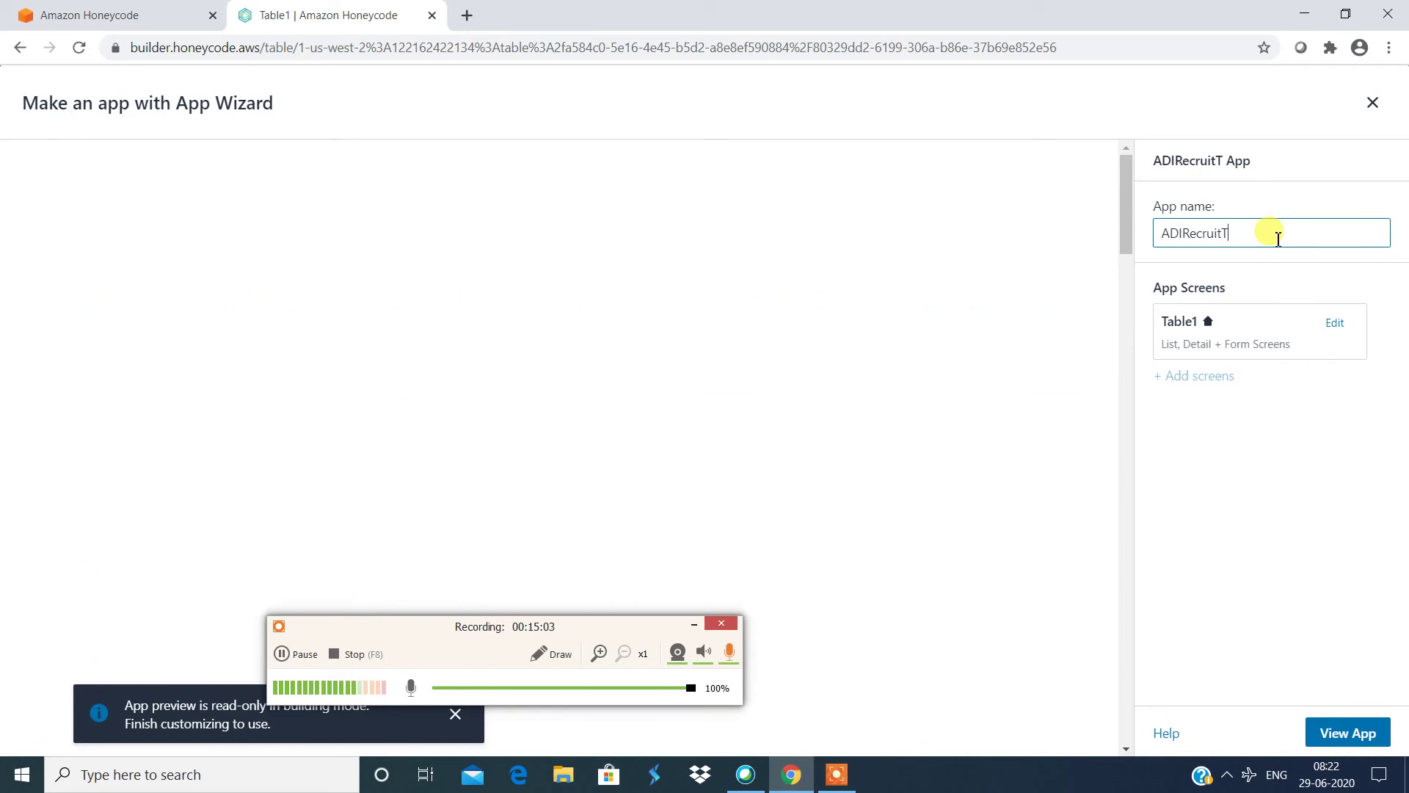
{"action": "type", "text": "Tracker"}
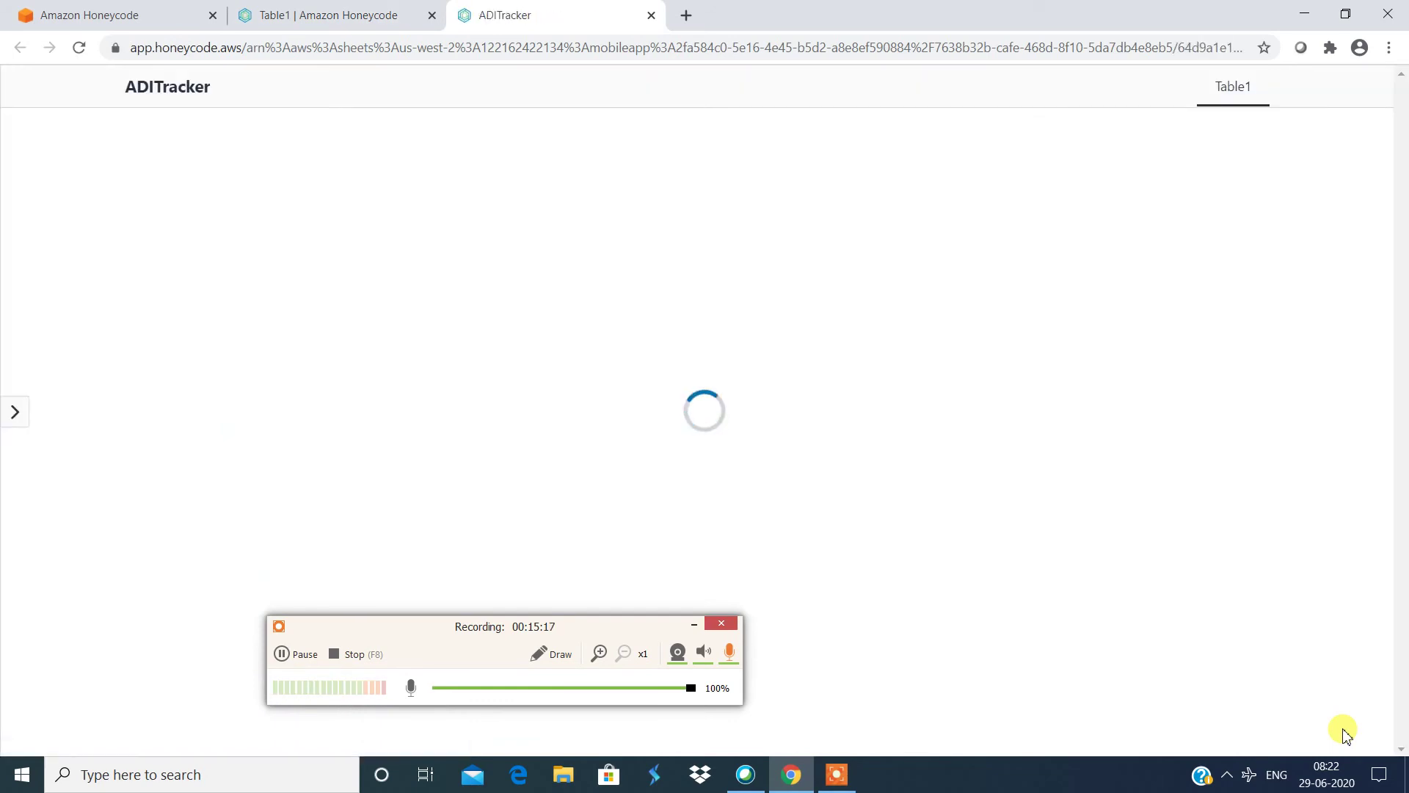
- Open a blank Table1 form, try the Opportunity ID and ADI Subject Line fields, then cancel it
{"action": "scroll", "coordinate": [645, 381], "scroll_direction": "down", "scroll_amount": 9}
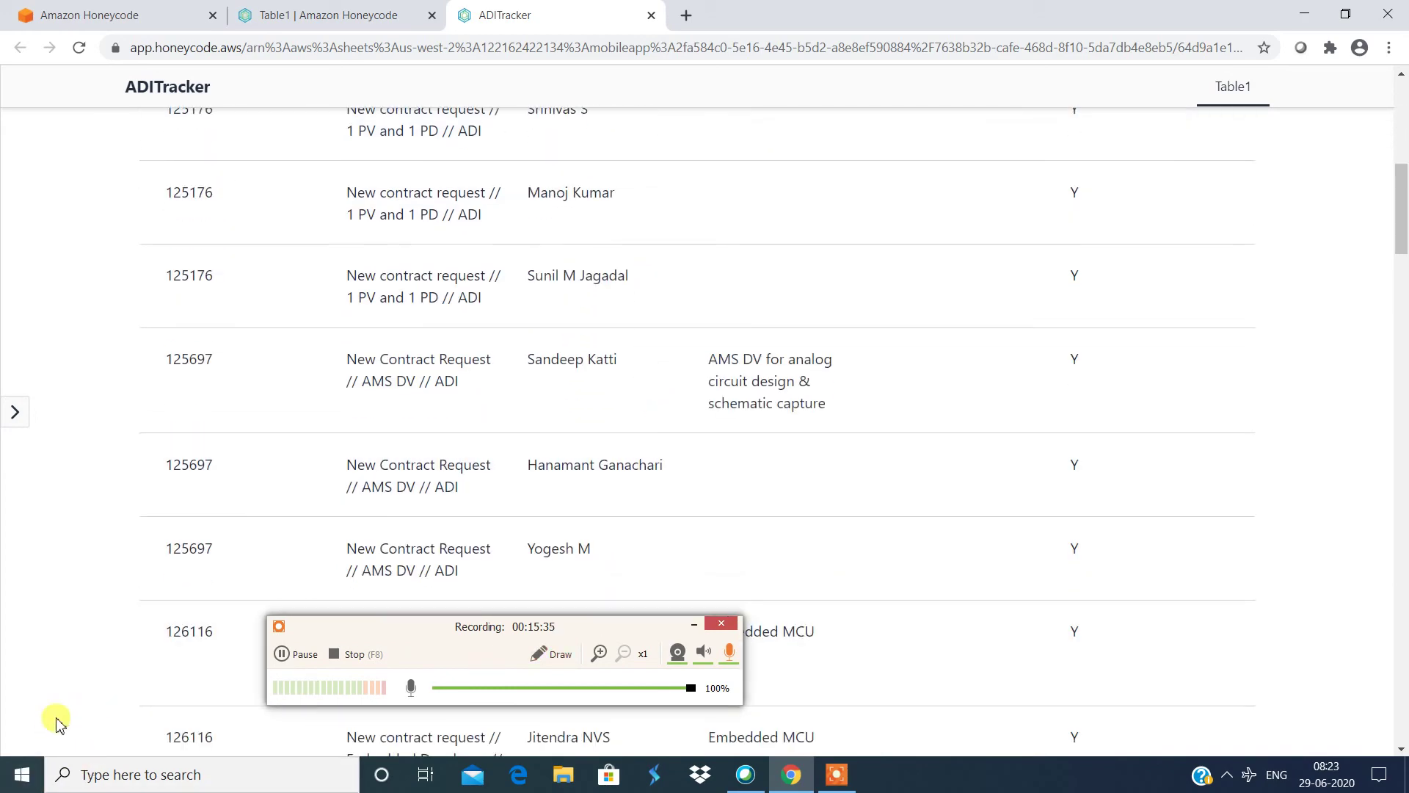
{"action": "scroll", "coordinate": [976, 277], "scroll_direction": "up", "scroll_amount": 9}
{"action": "left_click", "coordinate": [1203, 151]}
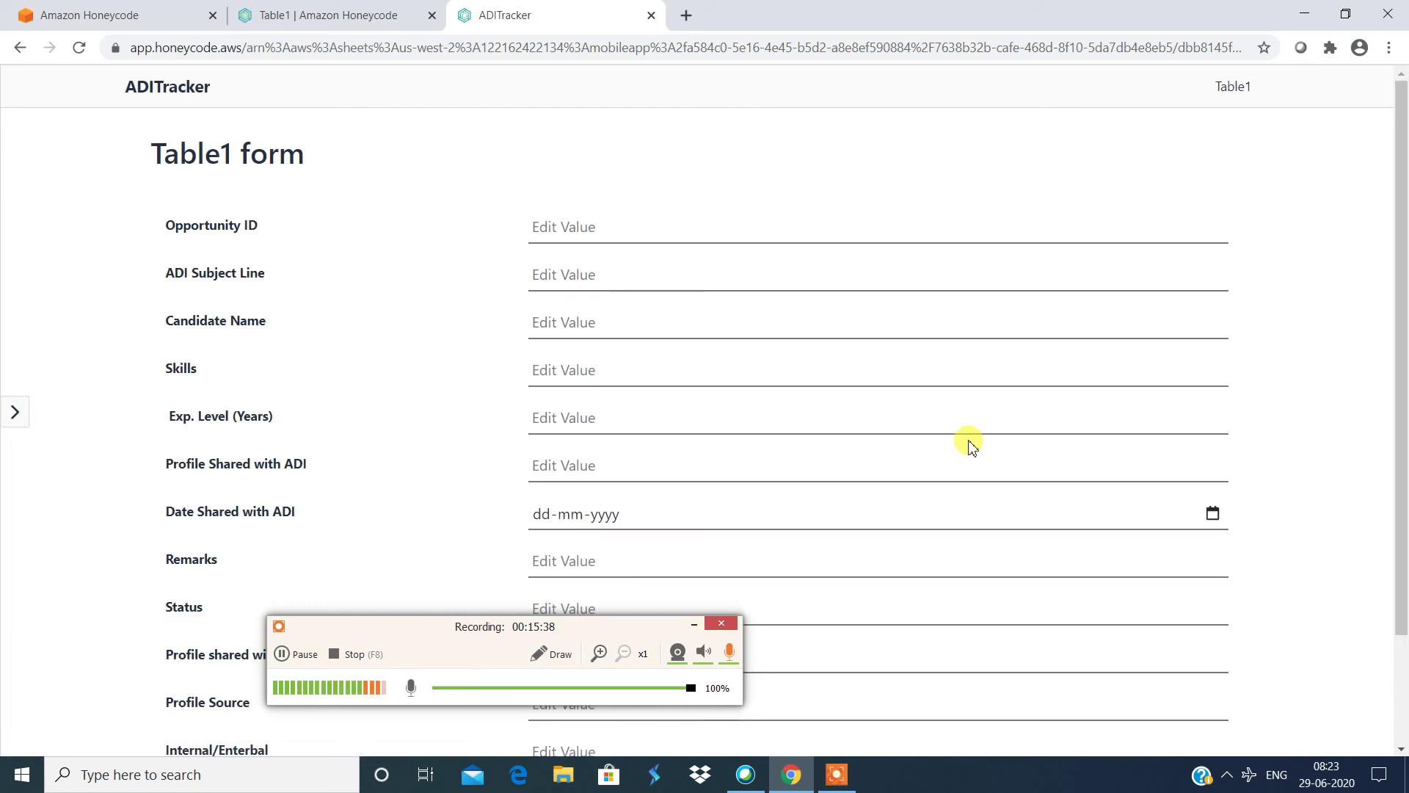
{"action": "left_click", "coordinate": [594, 232]}
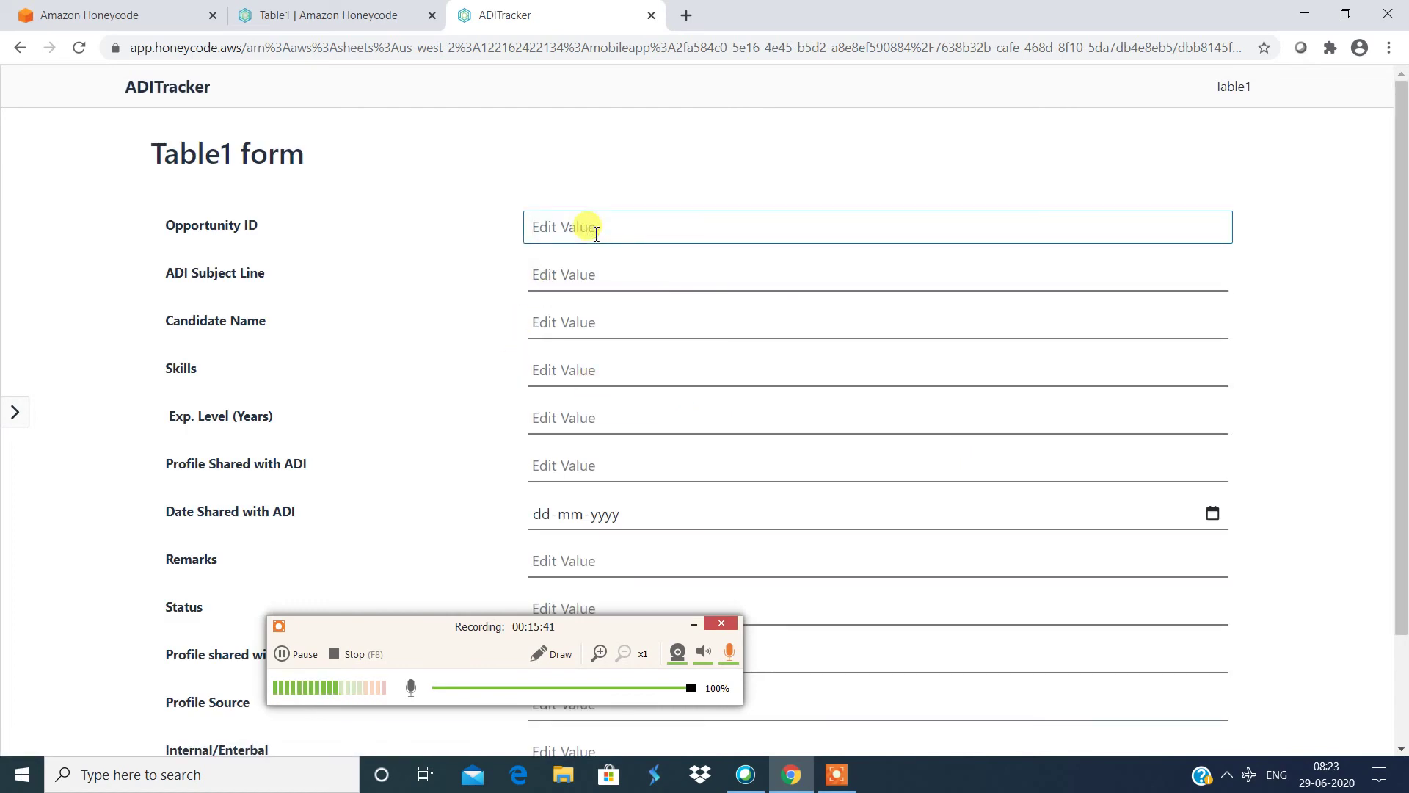
{"action": "scroll", "coordinate": [587, 233], "scroll_direction": "down", "scroll_amount": 2}
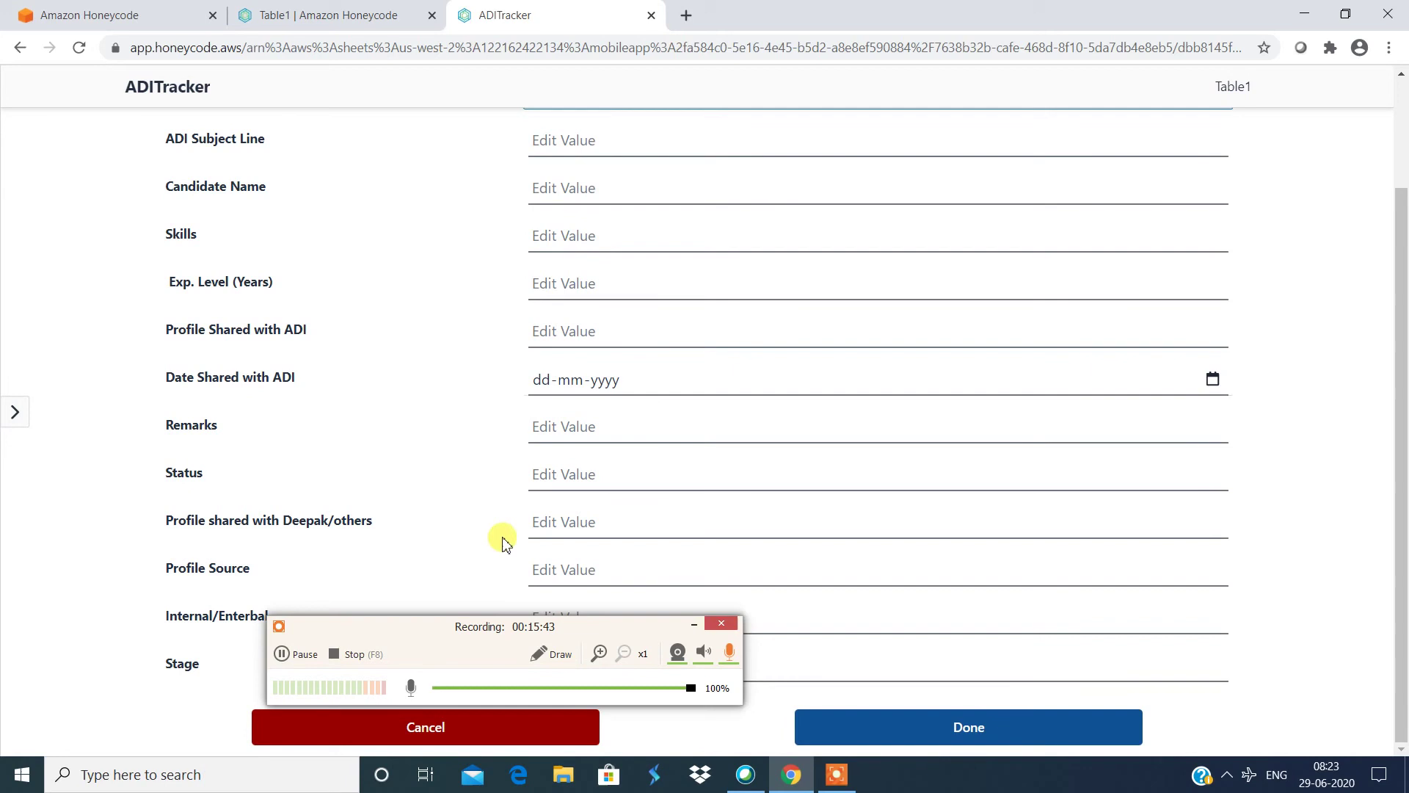
{"action": "scroll", "coordinate": [528, 506], "scroll_direction": "up", "scroll_amount": 2}
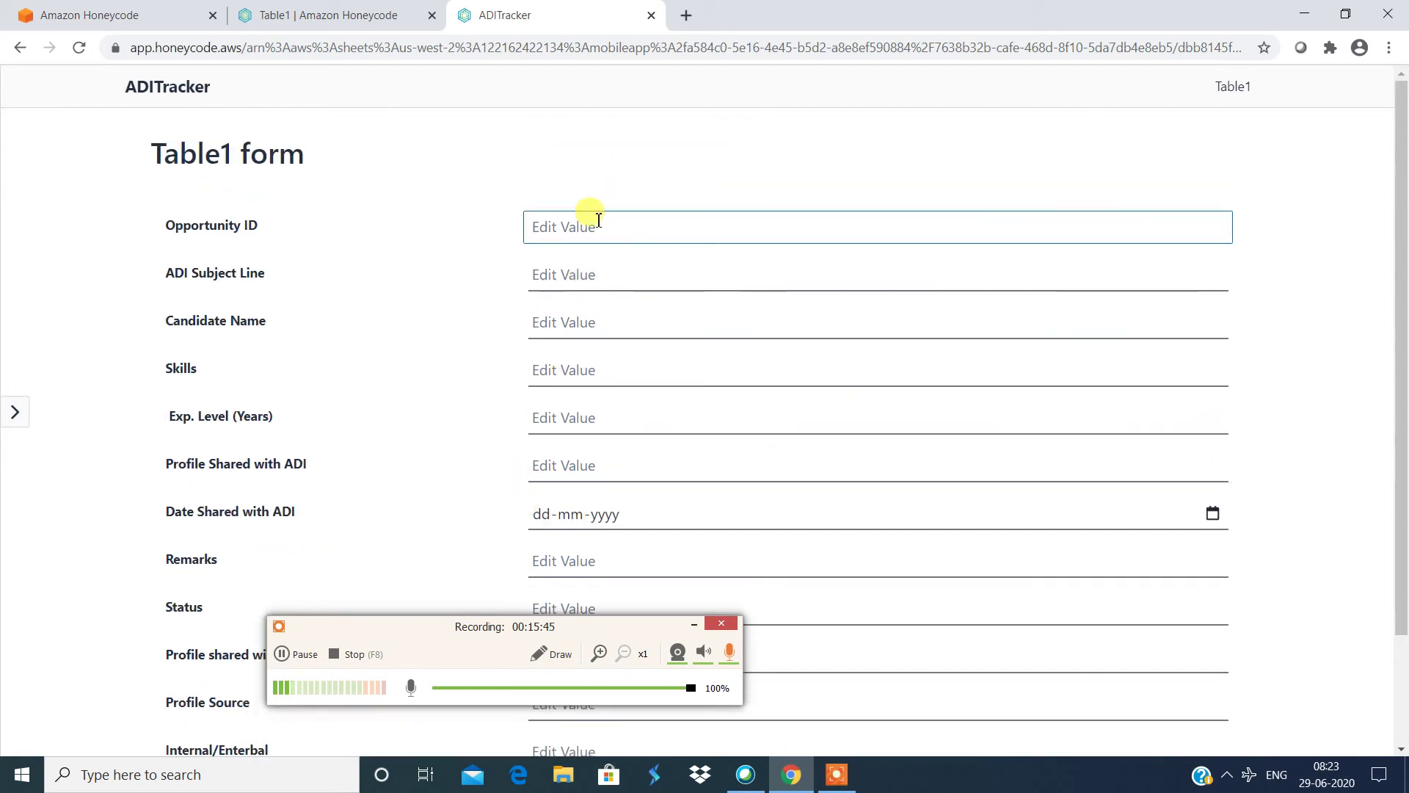
{"action": "left_click", "coordinate": [574, 270]}
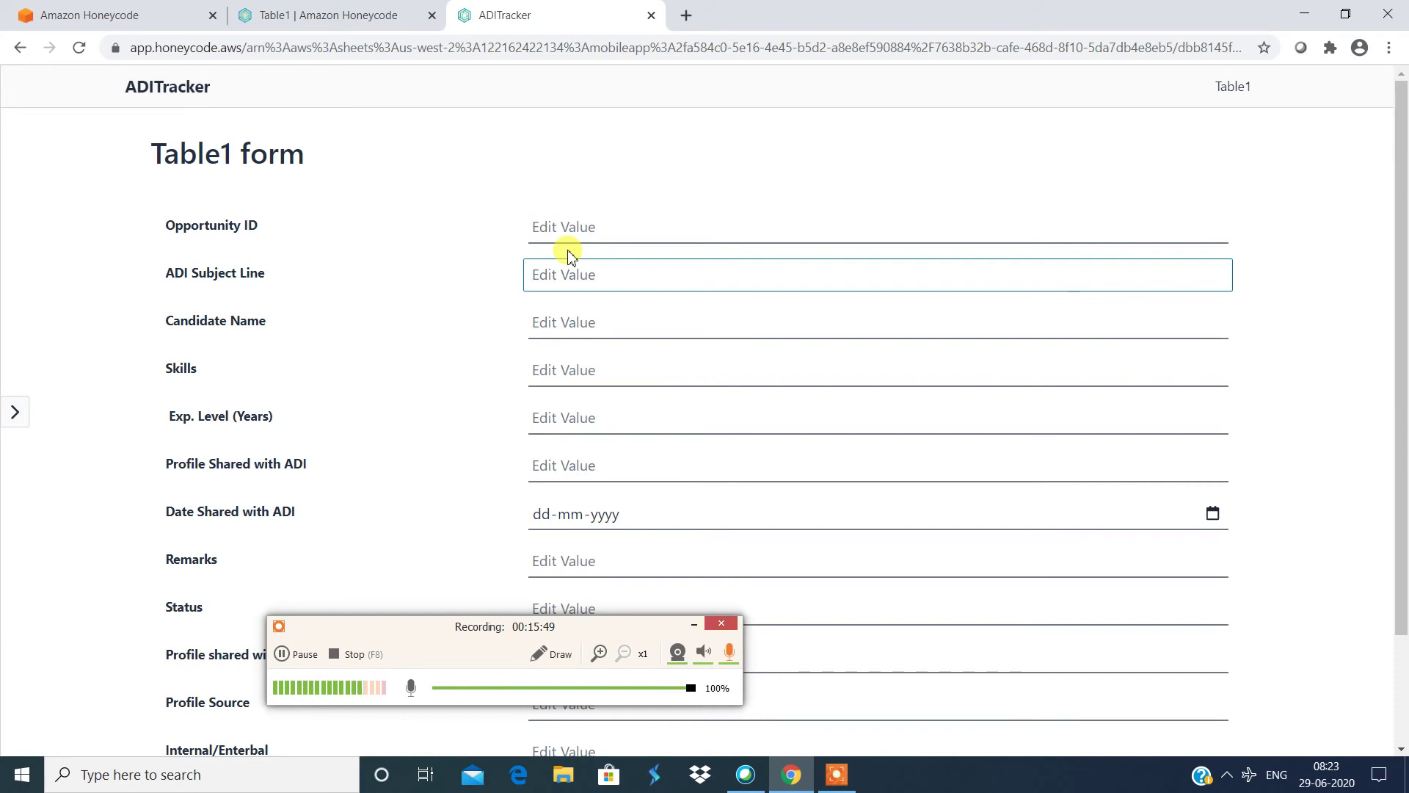
{"action": "scroll", "coordinate": [569, 254], "scroll_direction": "down", "scroll_amount": 2}
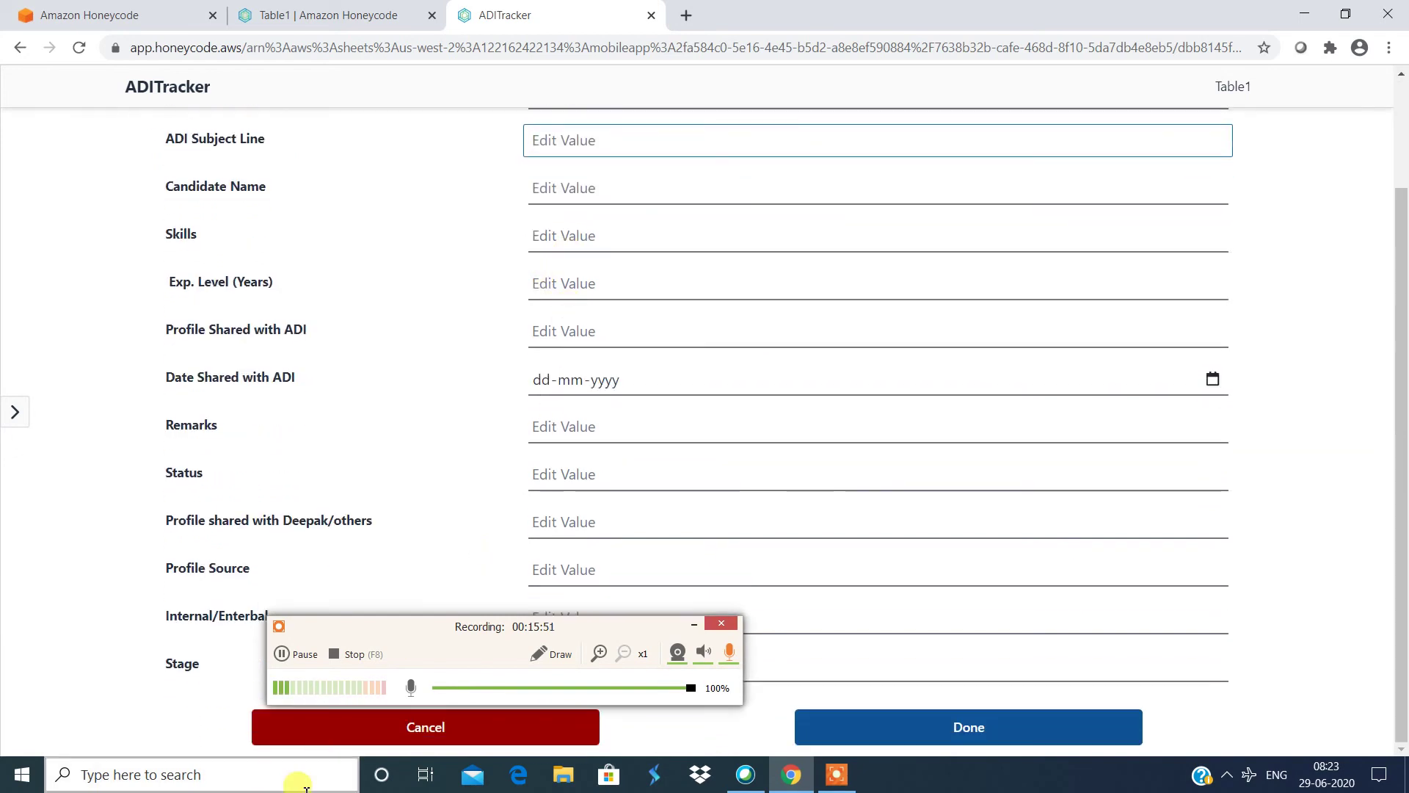
{"action": "left_click", "coordinate": [424, 734]}
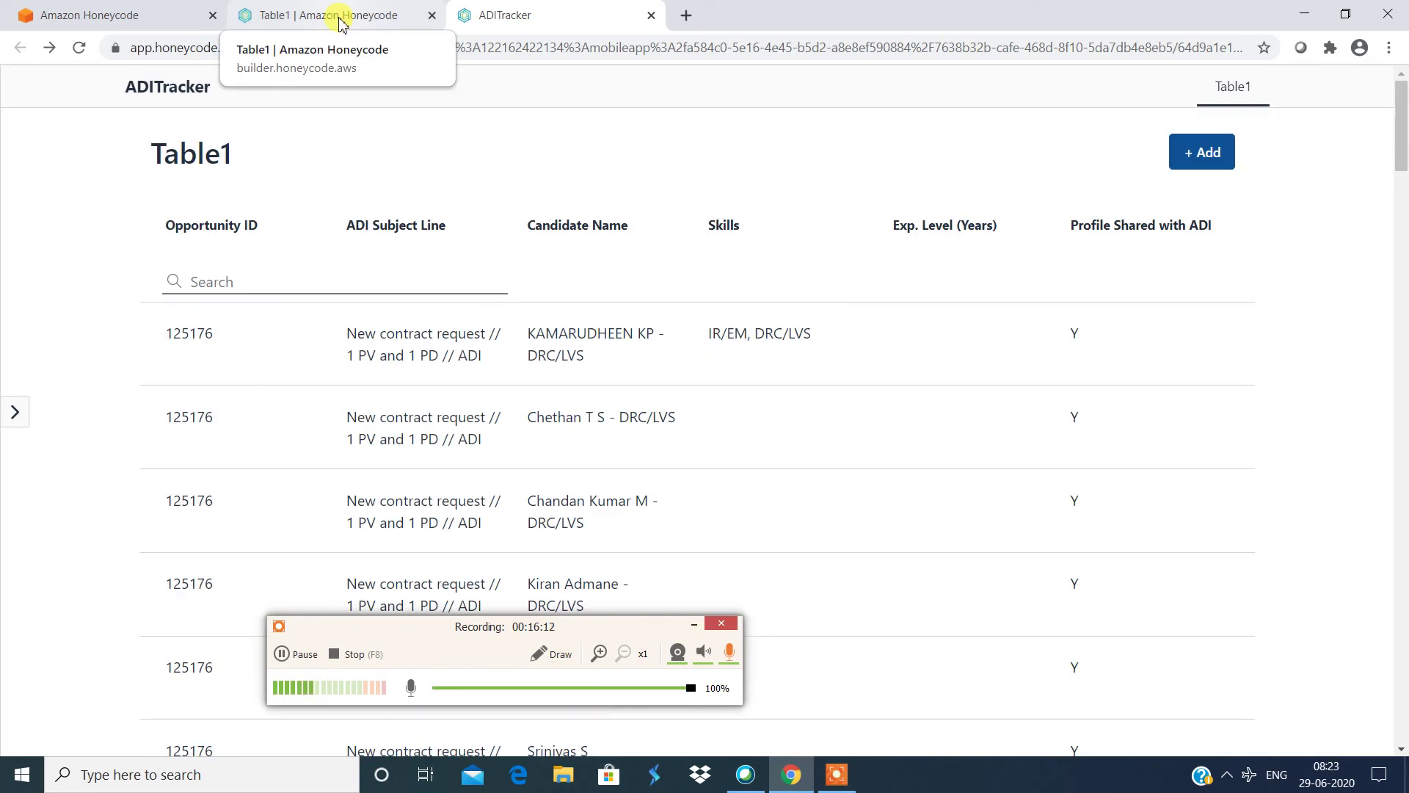
- Return to the RecruitmentTracker Table1 sheet, dismiss the tip, and open ADITracker from Builder's Apps list
{"action": "left_click", "coordinate": [340, 22]}
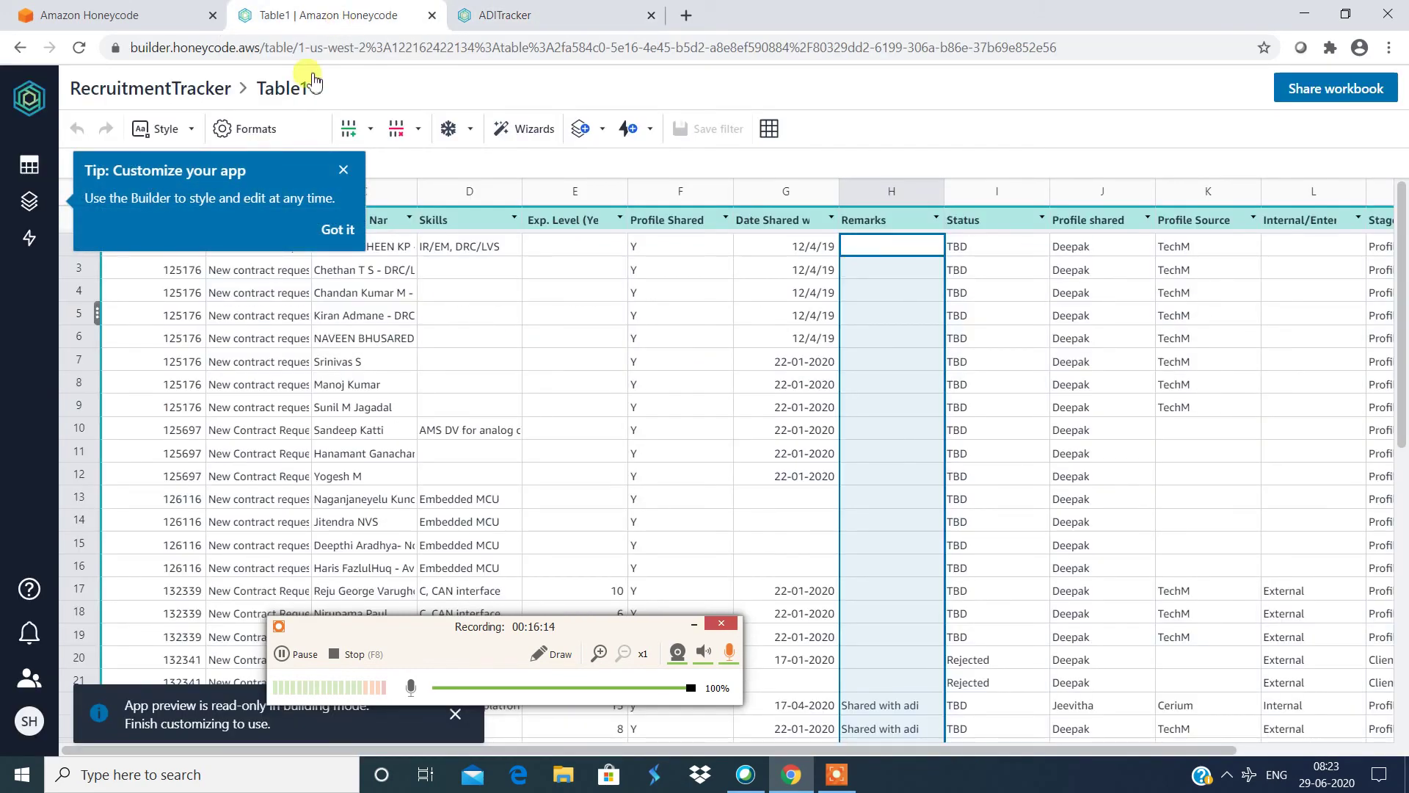
{"action": "left_click", "coordinate": [332, 232]}
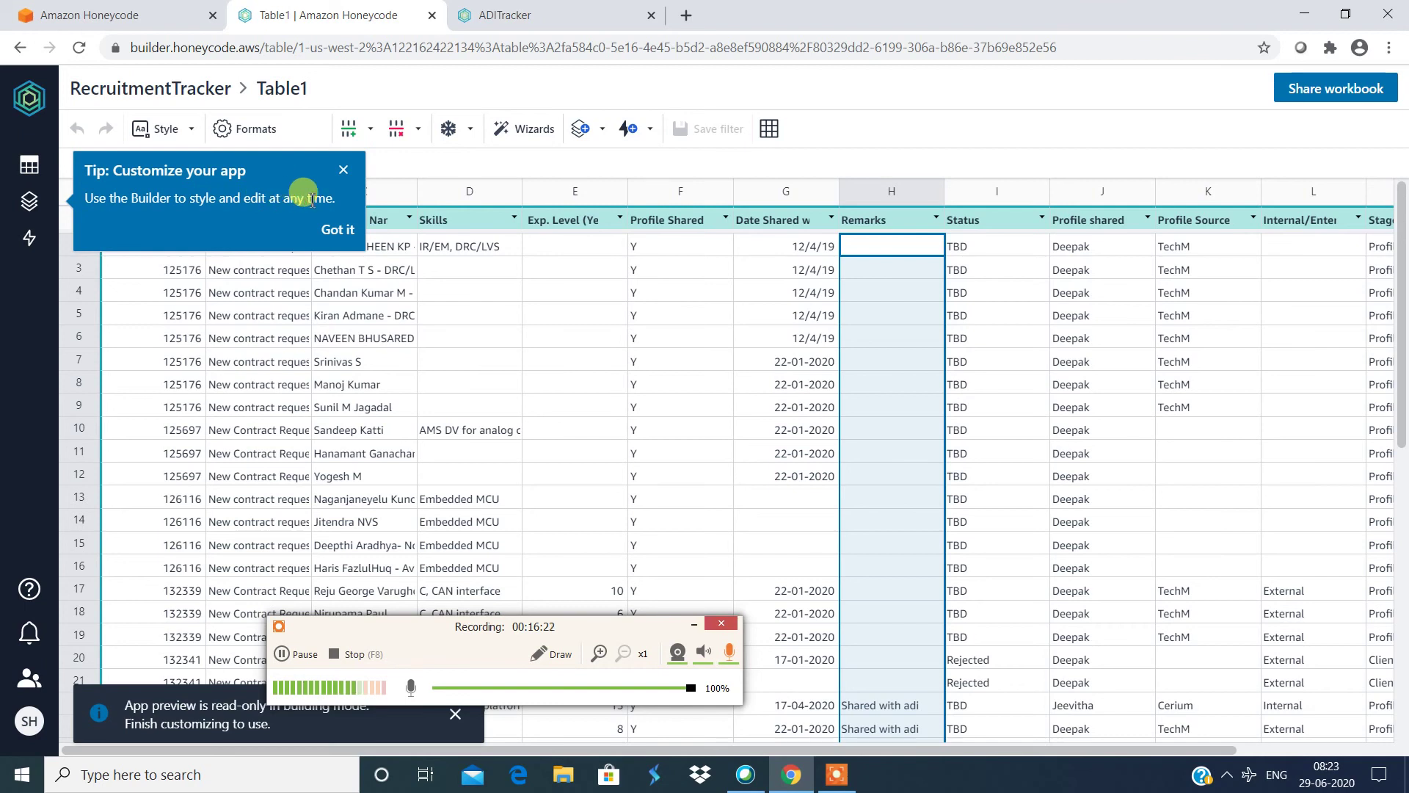
{"action": "left_click", "coordinate": [338, 229]}
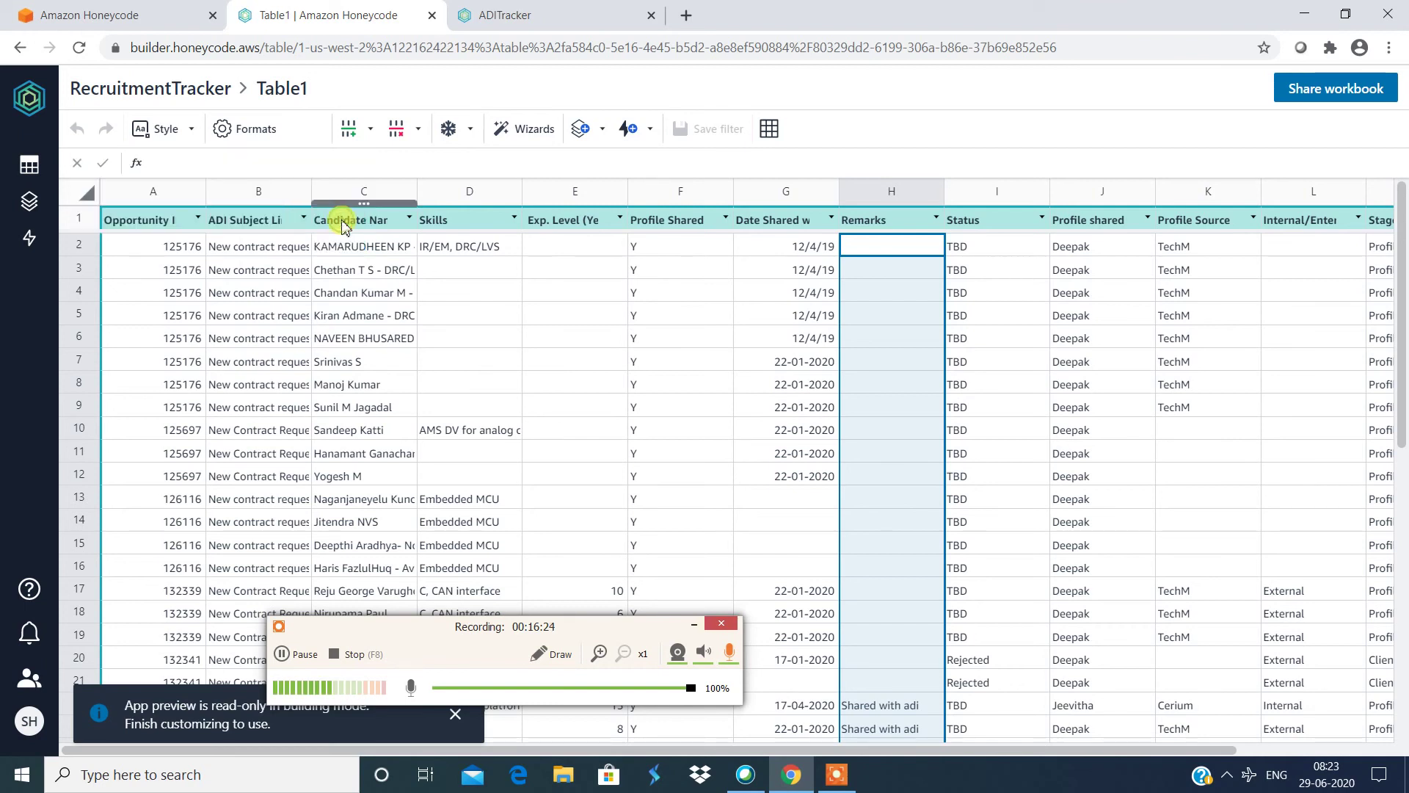
{"action": "left_click", "coordinate": [1091, 273]}
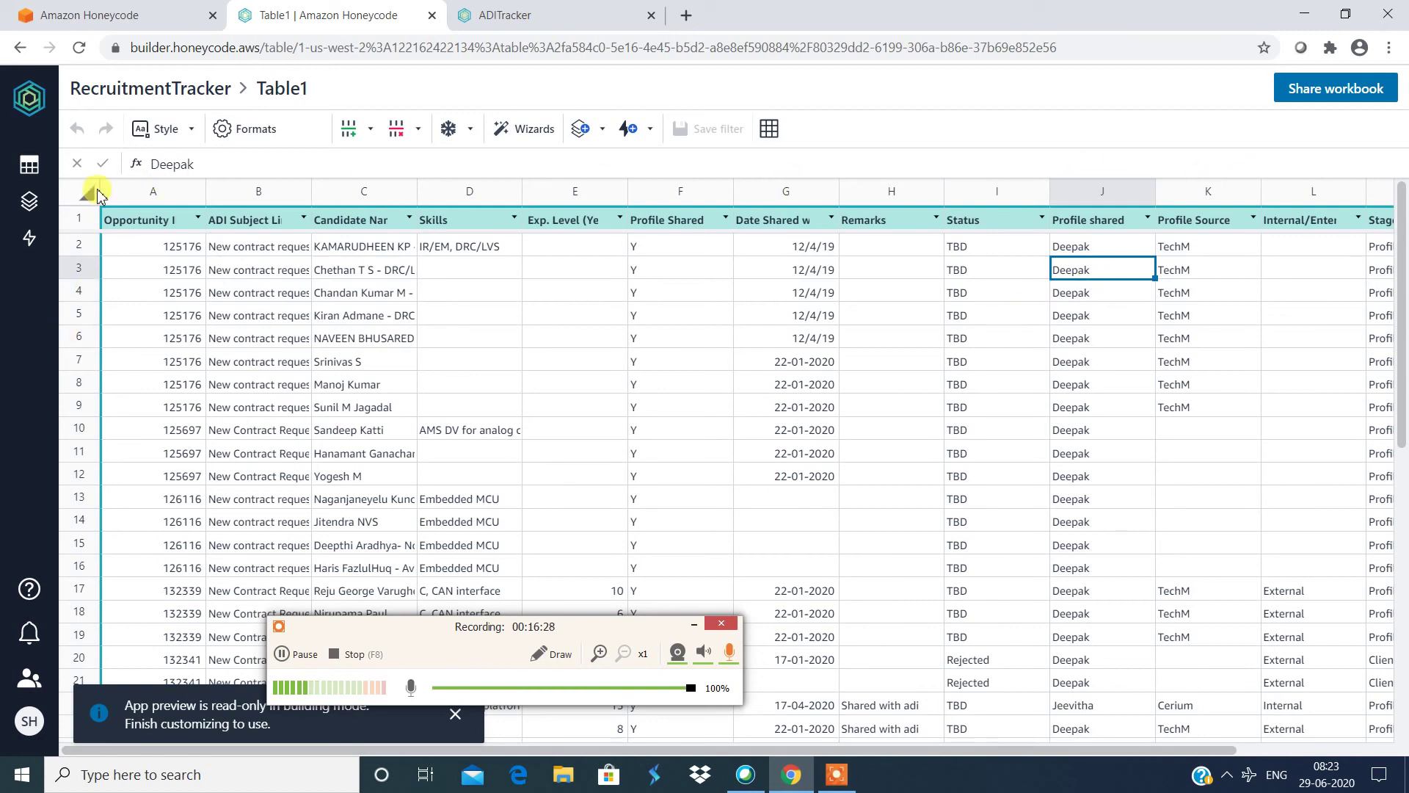
{"action": "left_click", "coordinate": [32, 200]}
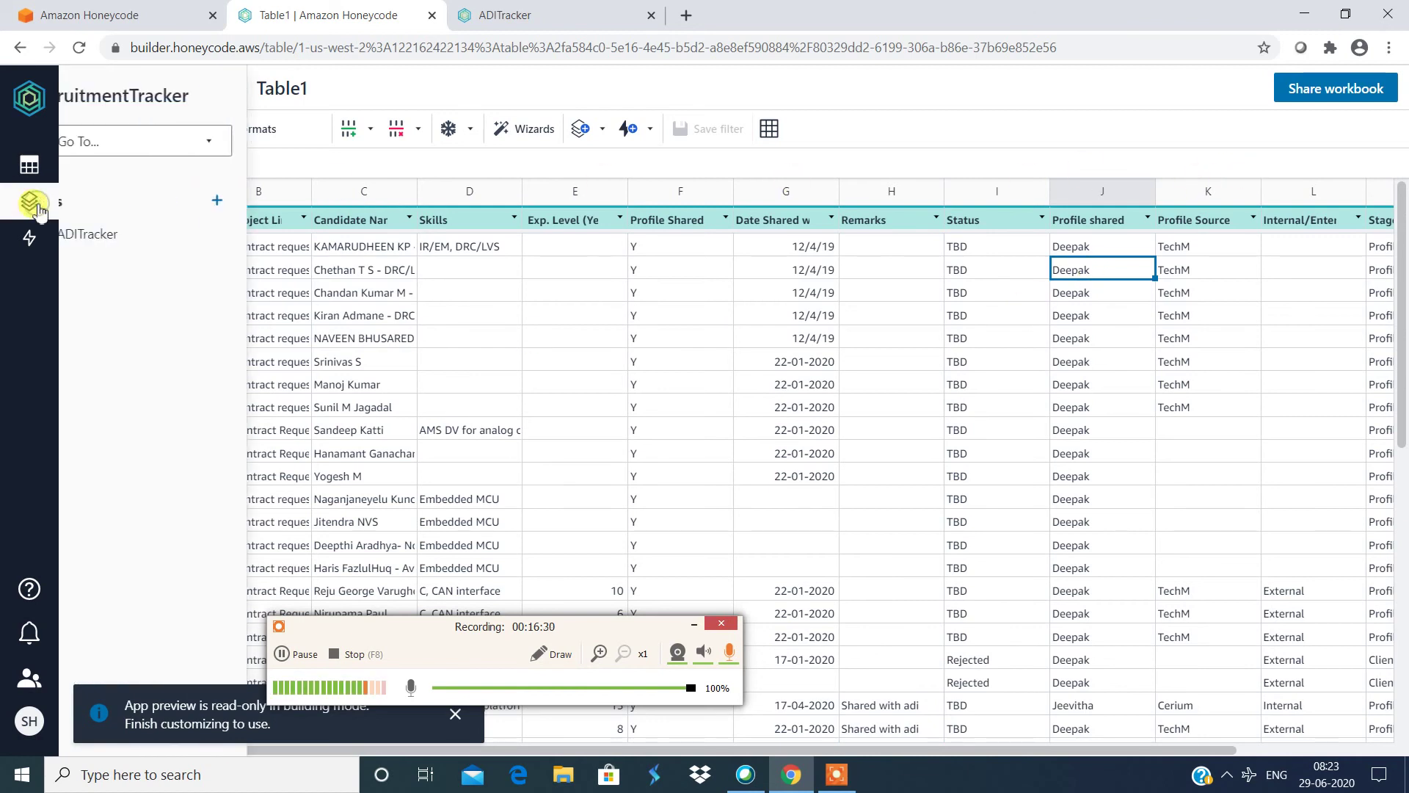
{"action": "left_click", "coordinate": [134, 235]}
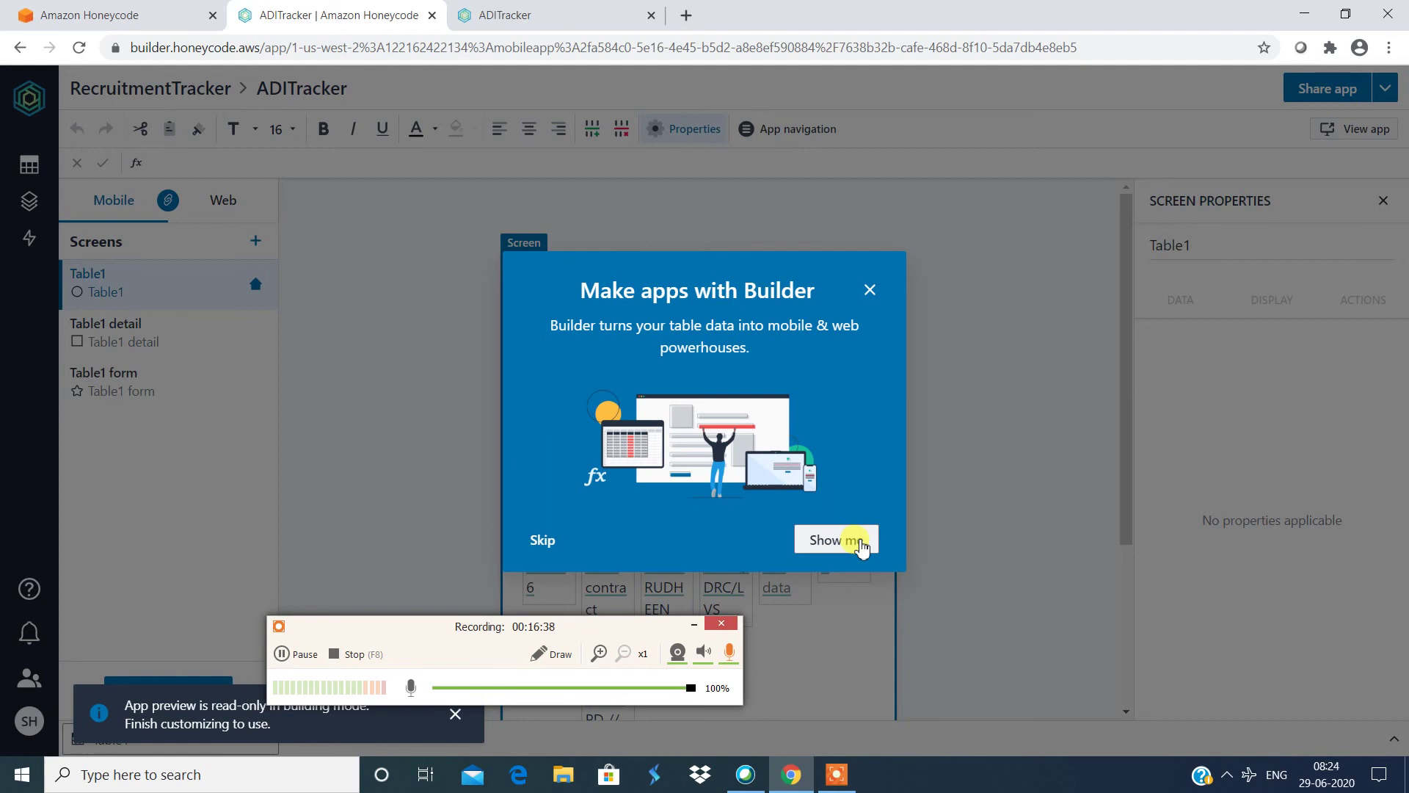
- Walk through the Builder tour with Show me, Next, Next and Done
{"action": "left_click", "coordinate": [860, 543]}
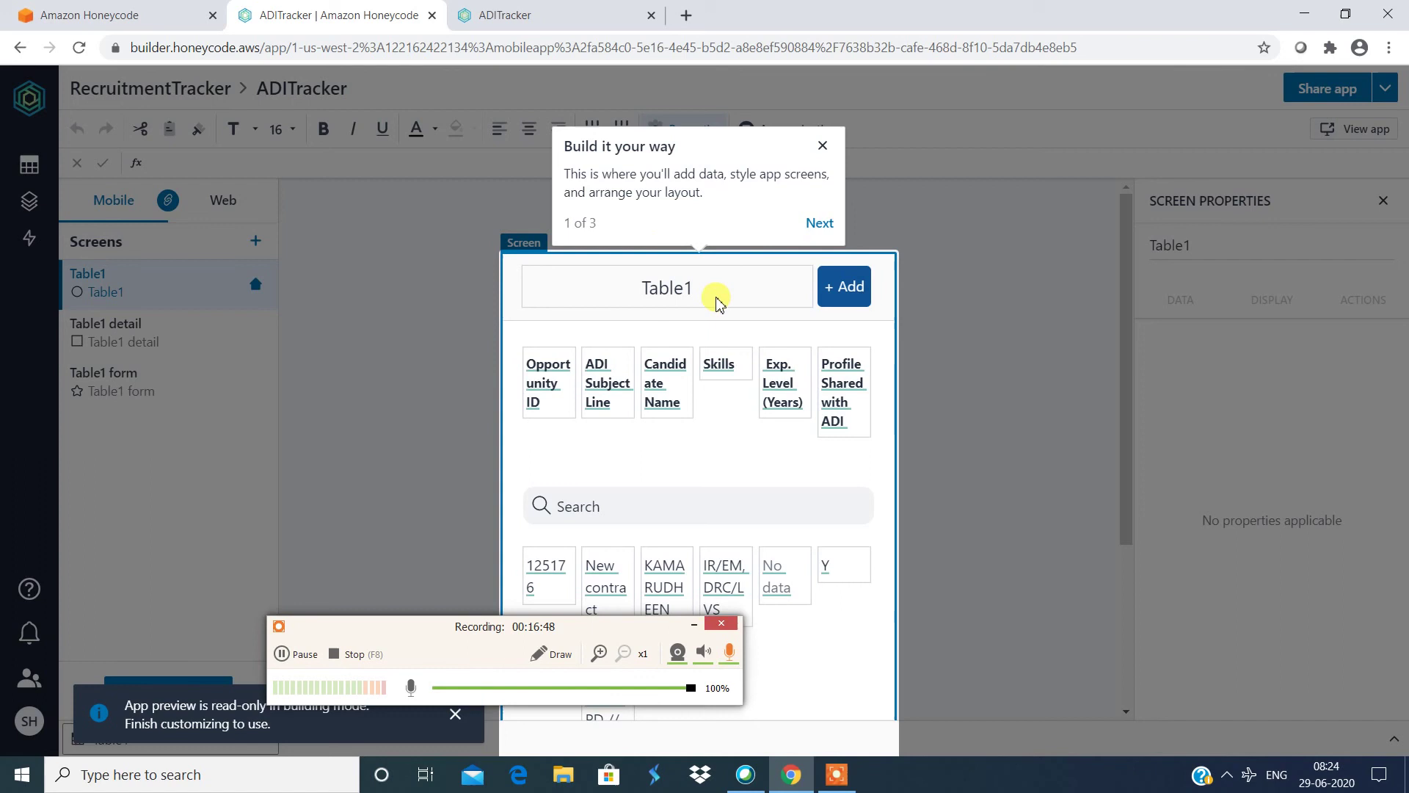
{"action": "left_click", "coordinate": [722, 623]}
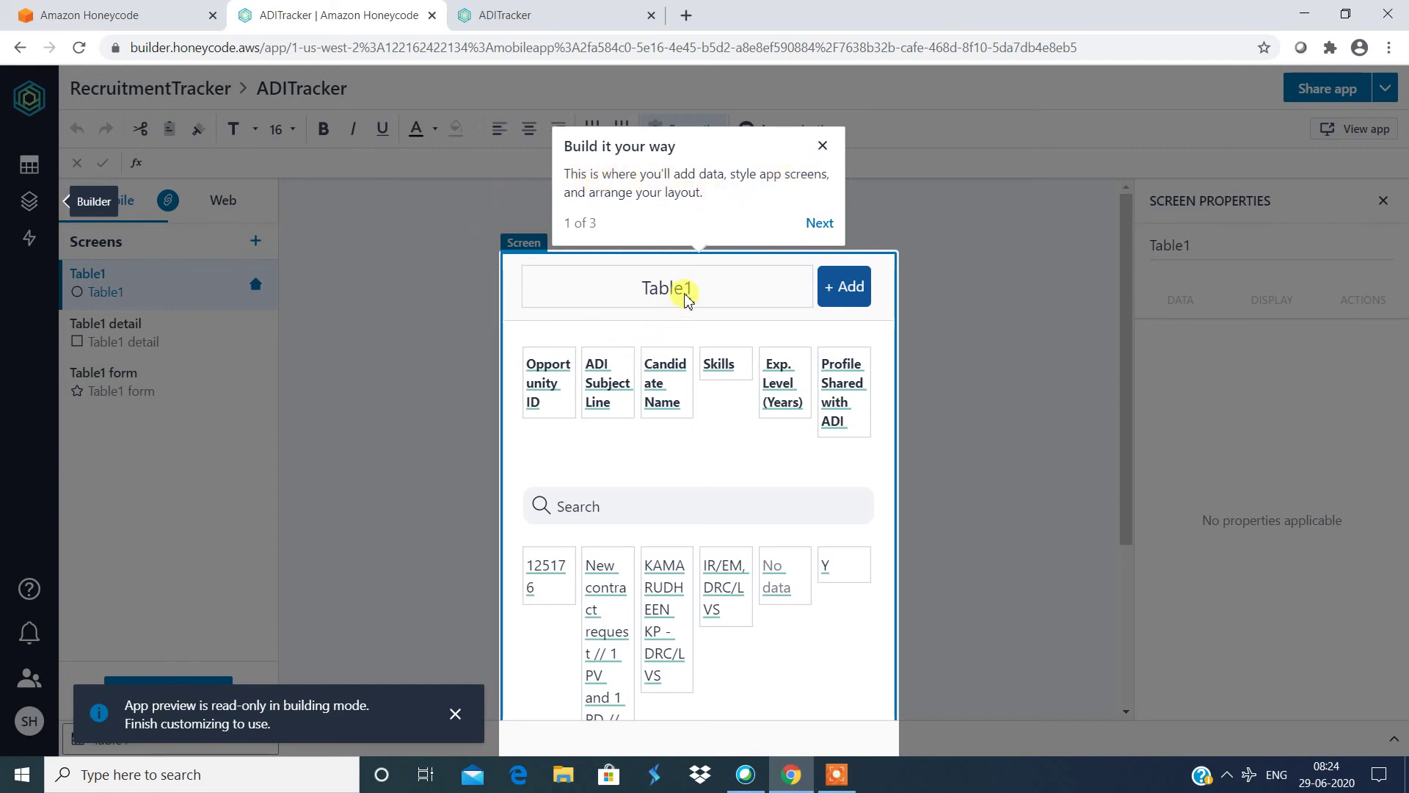
{"action": "left_click", "coordinate": [820, 224]}
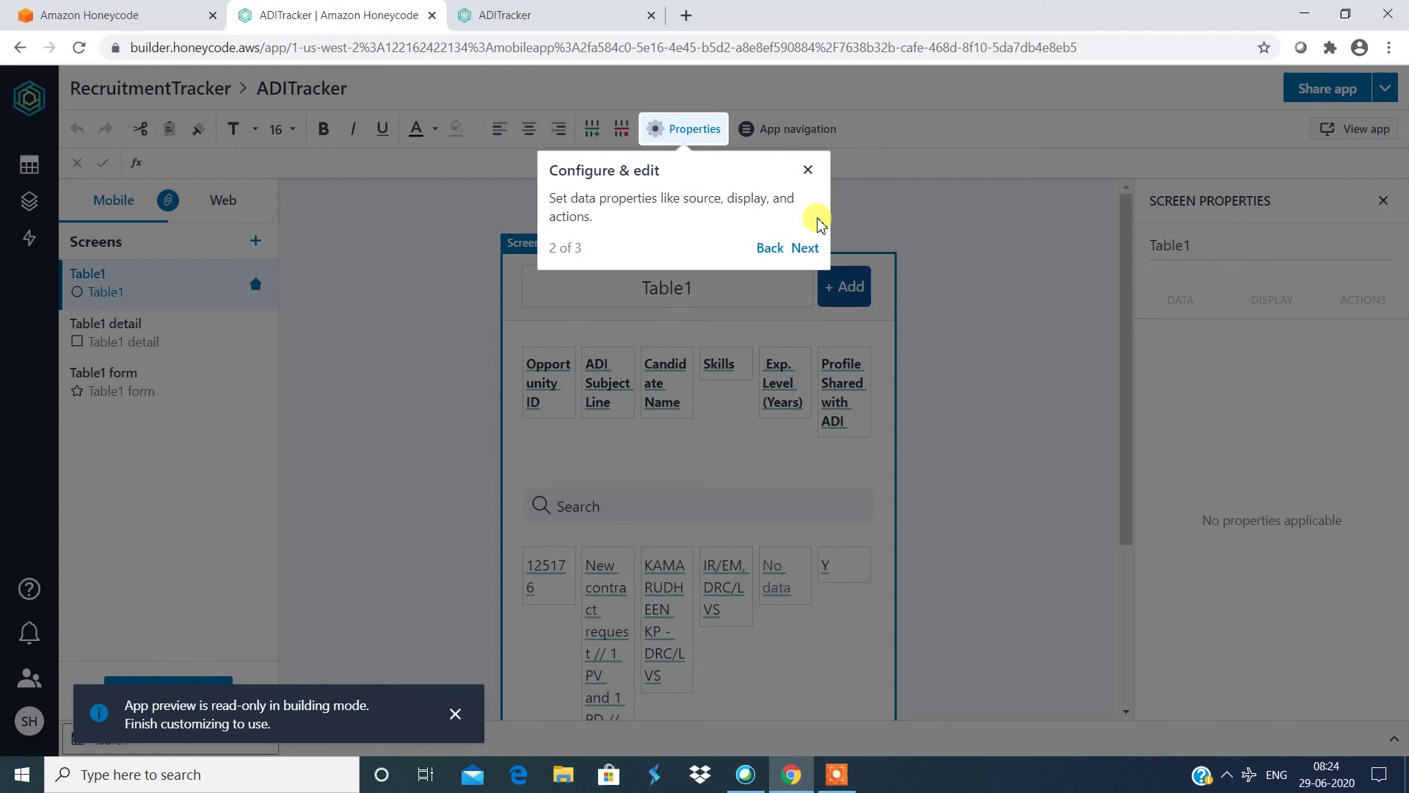
{"action": "left_click", "coordinate": [688, 135]}
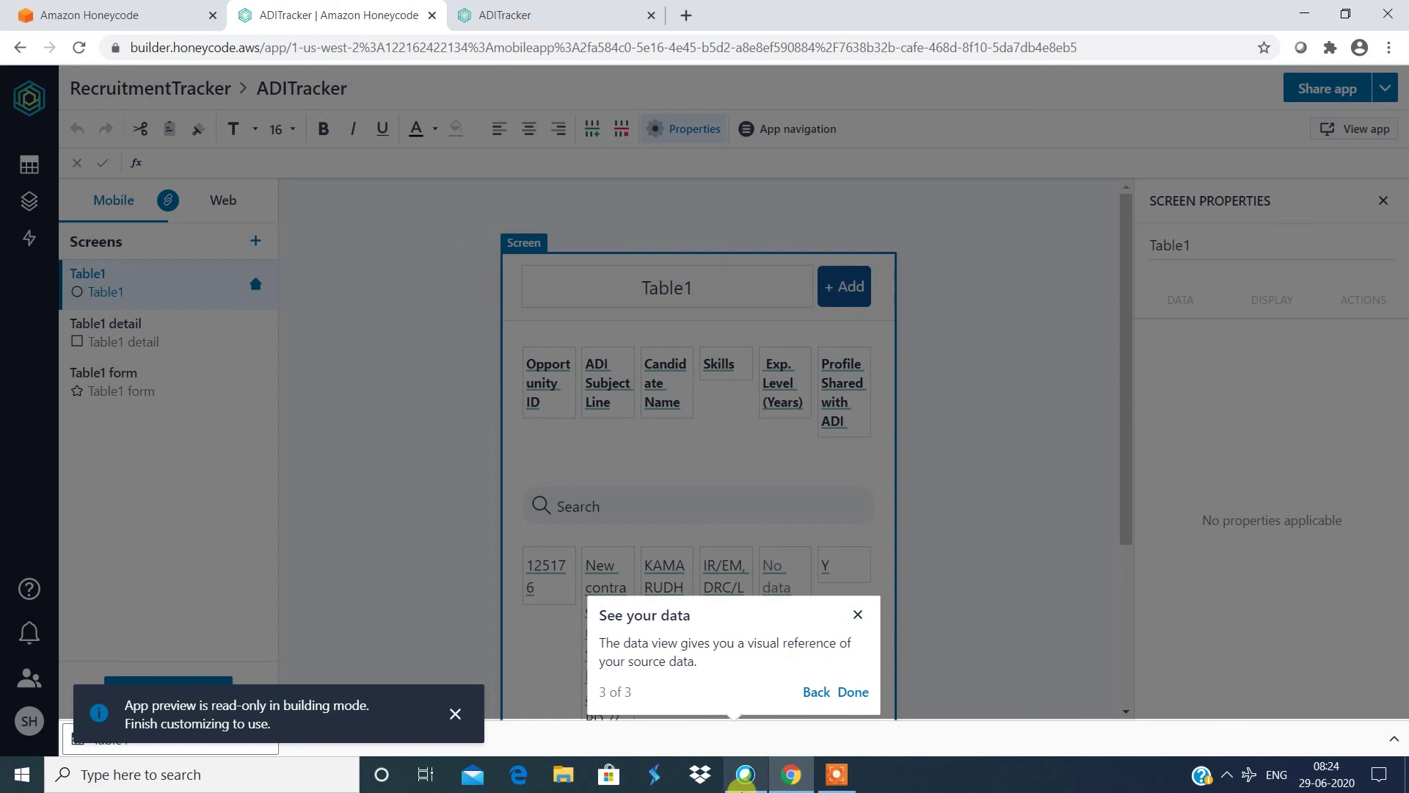
{"action": "left_click", "coordinate": [852, 692]}
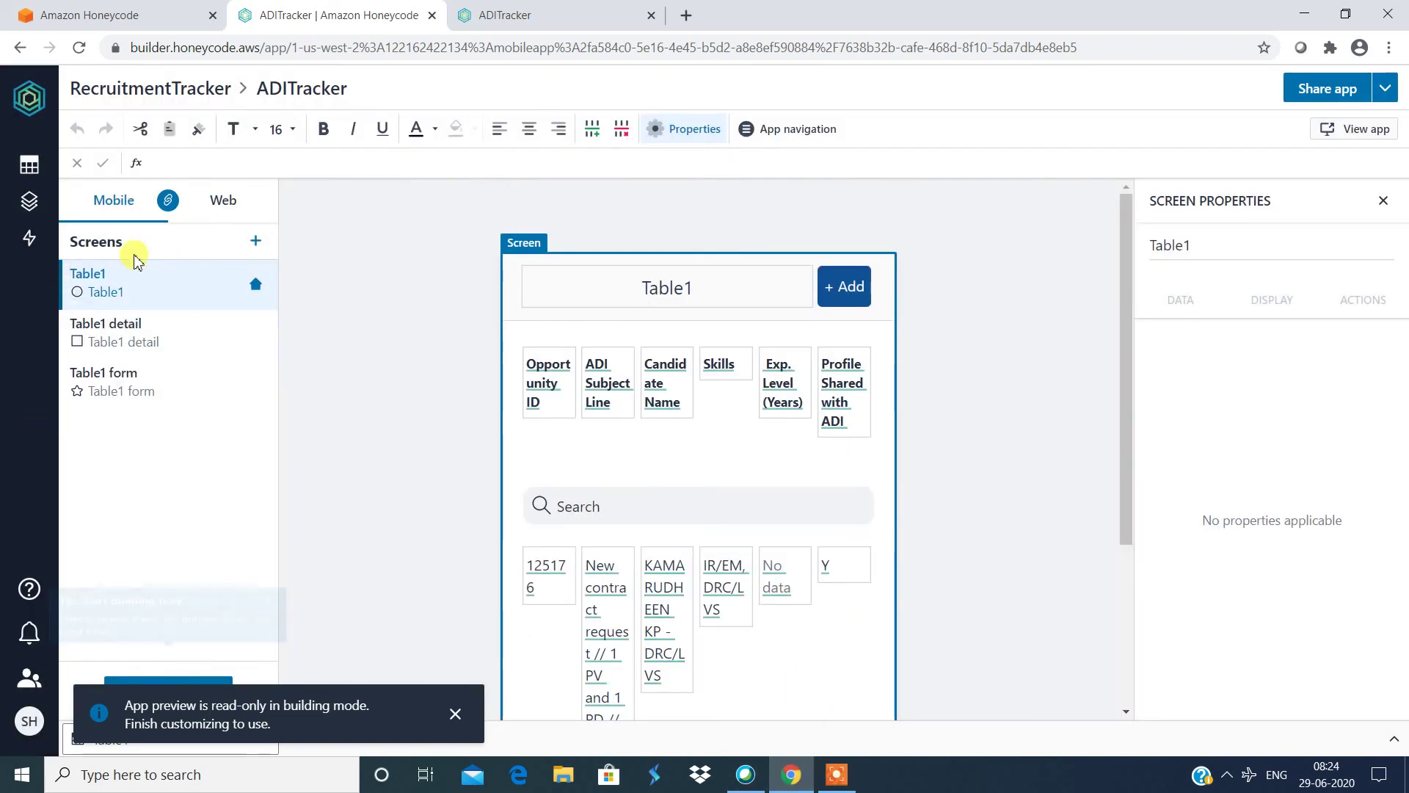
- Switch ADITracker to the Web layout and scroll the live app's Table1 candidate list down and up
{"action": "left_click", "coordinate": [233, 208]}
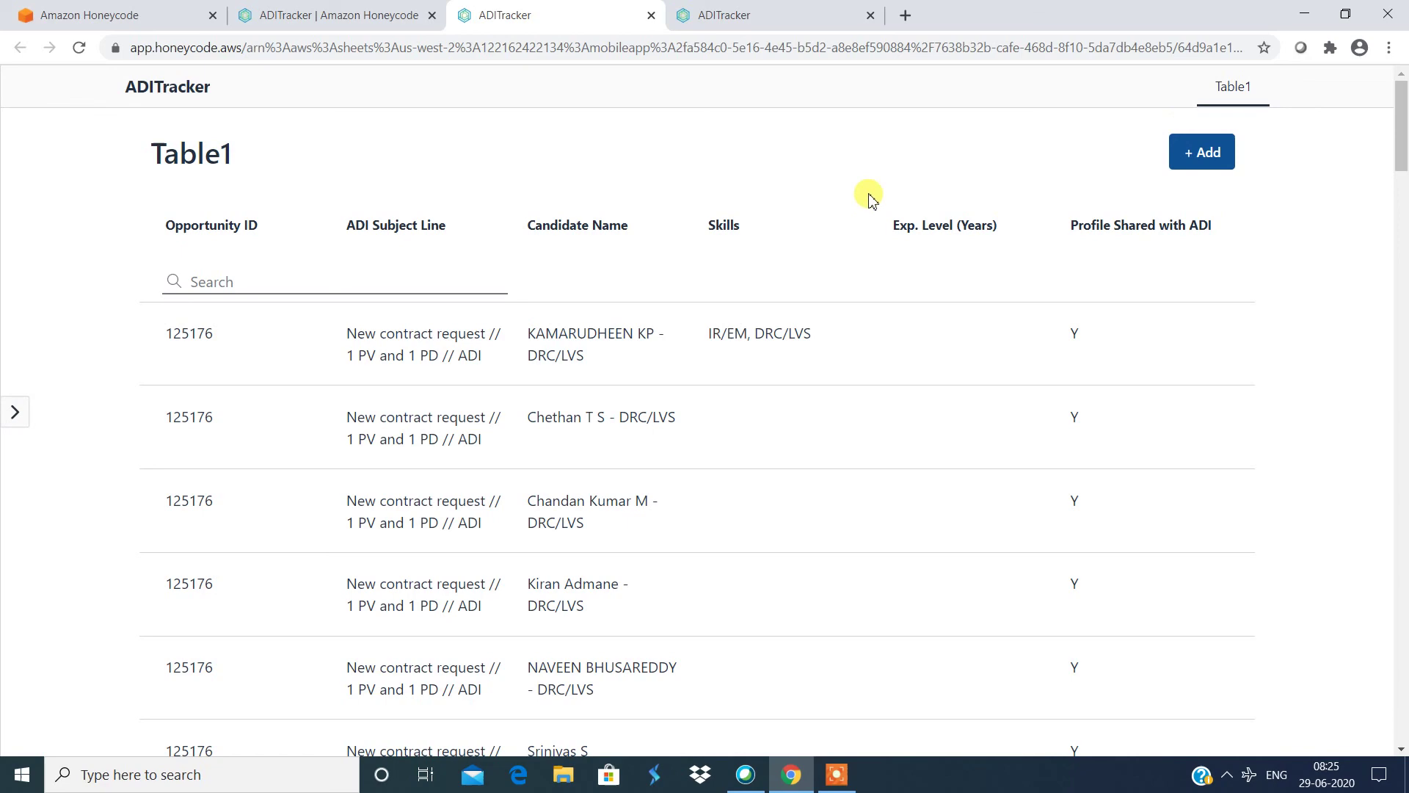
{"action": "scroll", "coordinate": [844, 219], "scroll_direction": "down", "scroll_amount": 10}
{"action": "scroll", "coordinate": [844, 228], "scroll_direction": "down", "scroll_amount": 15}
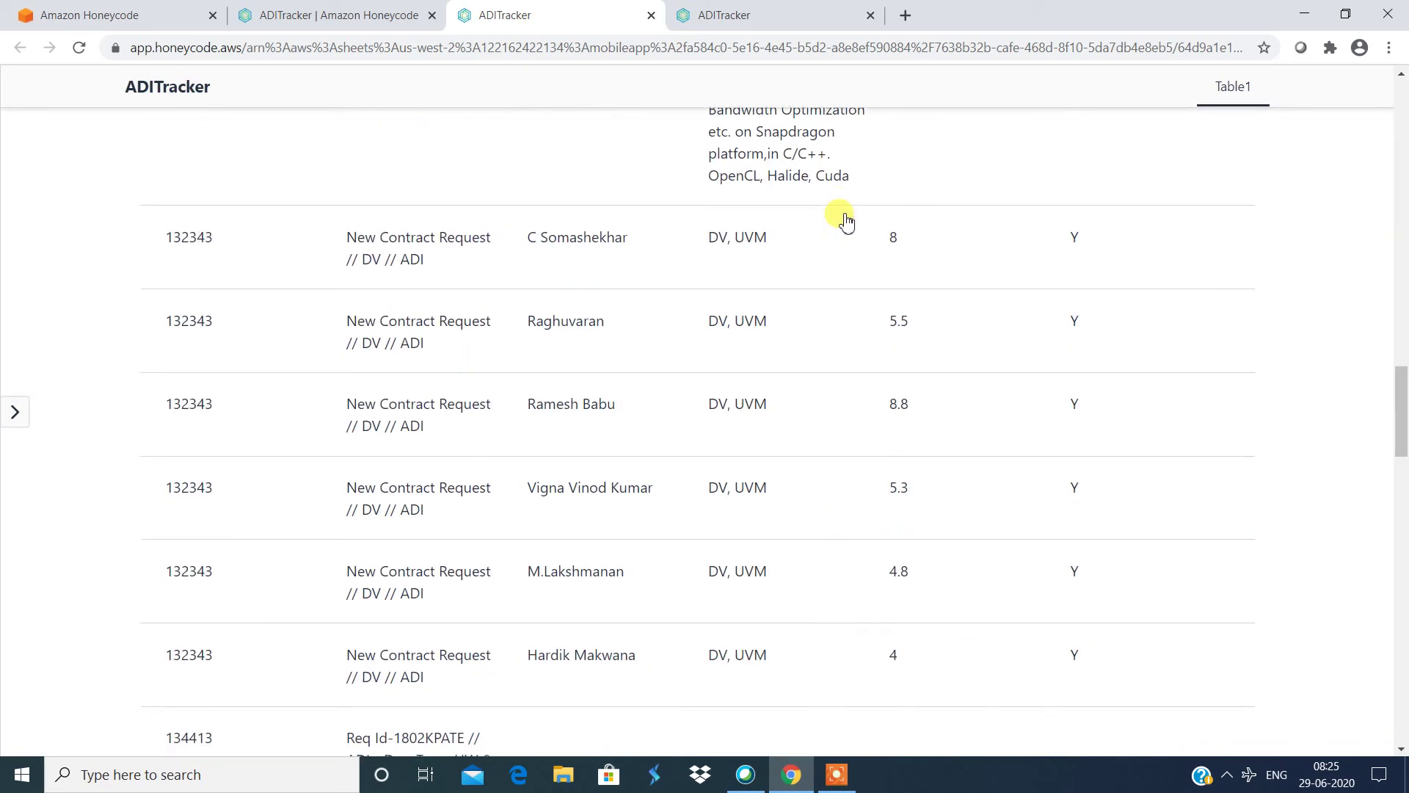
{"action": "scroll", "coordinate": [839, 246], "scroll_direction": "up", "scroll_amount": 15}
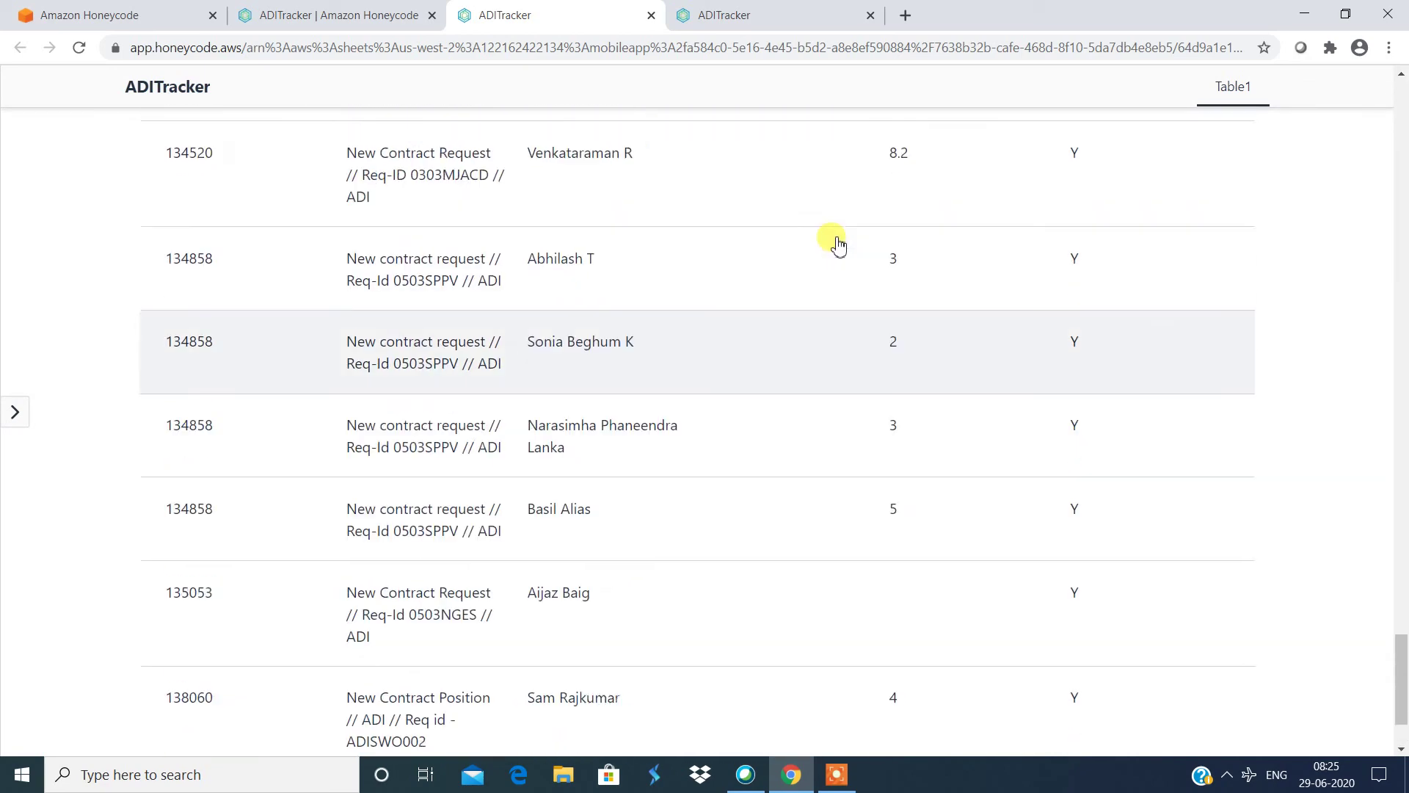
{"action": "scroll", "coordinate": [839, 243], "scroll_direction": "up", "scroll_amount": 15}
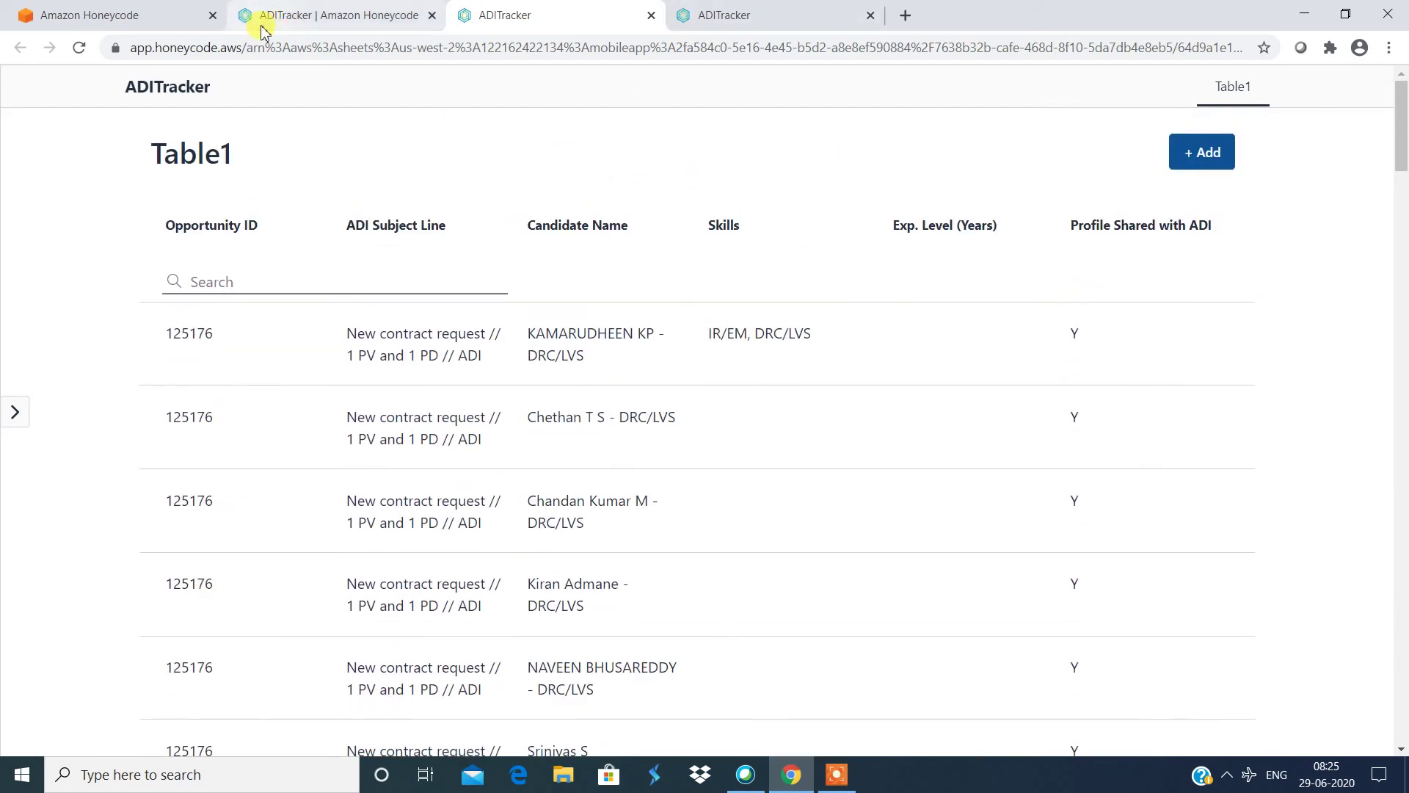
- Show the Share app dropdown's Share workbook option, check the live app tabs, and return to Builder
{"action": "left_click", "coordinate": [291, 9]}
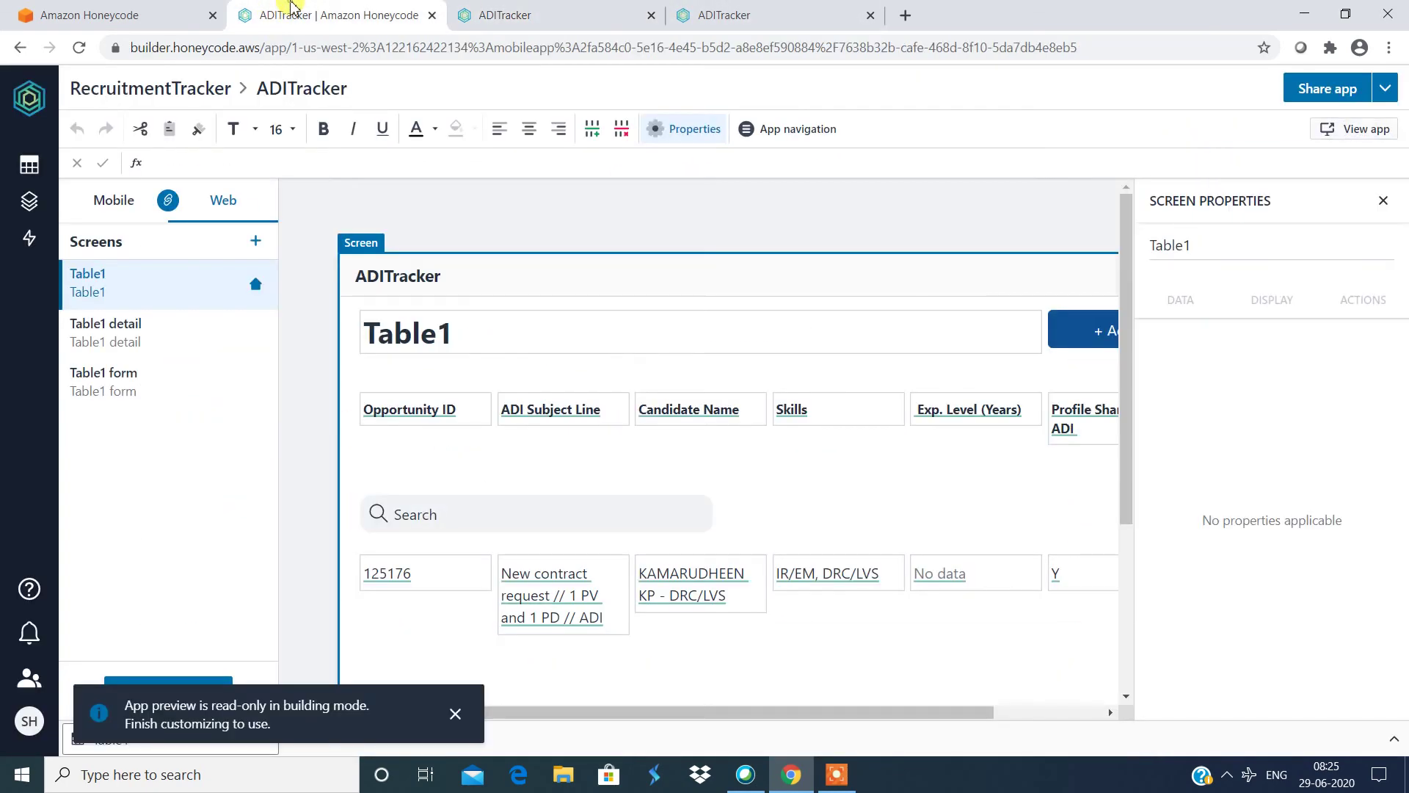
{"action": "left_click", "coordinate": [1389, 88]}
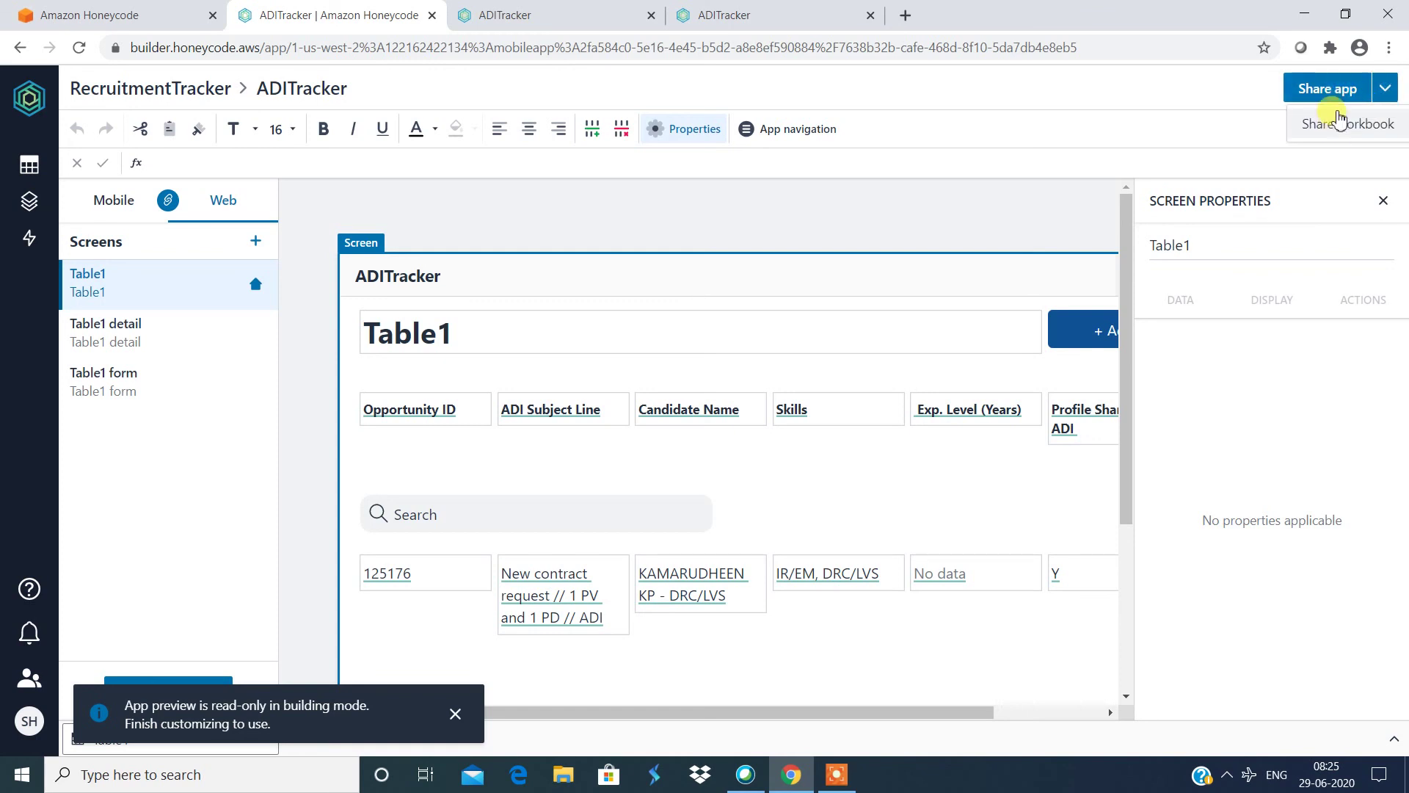
{"action": "left_click", "coordinate": [779, 17]}
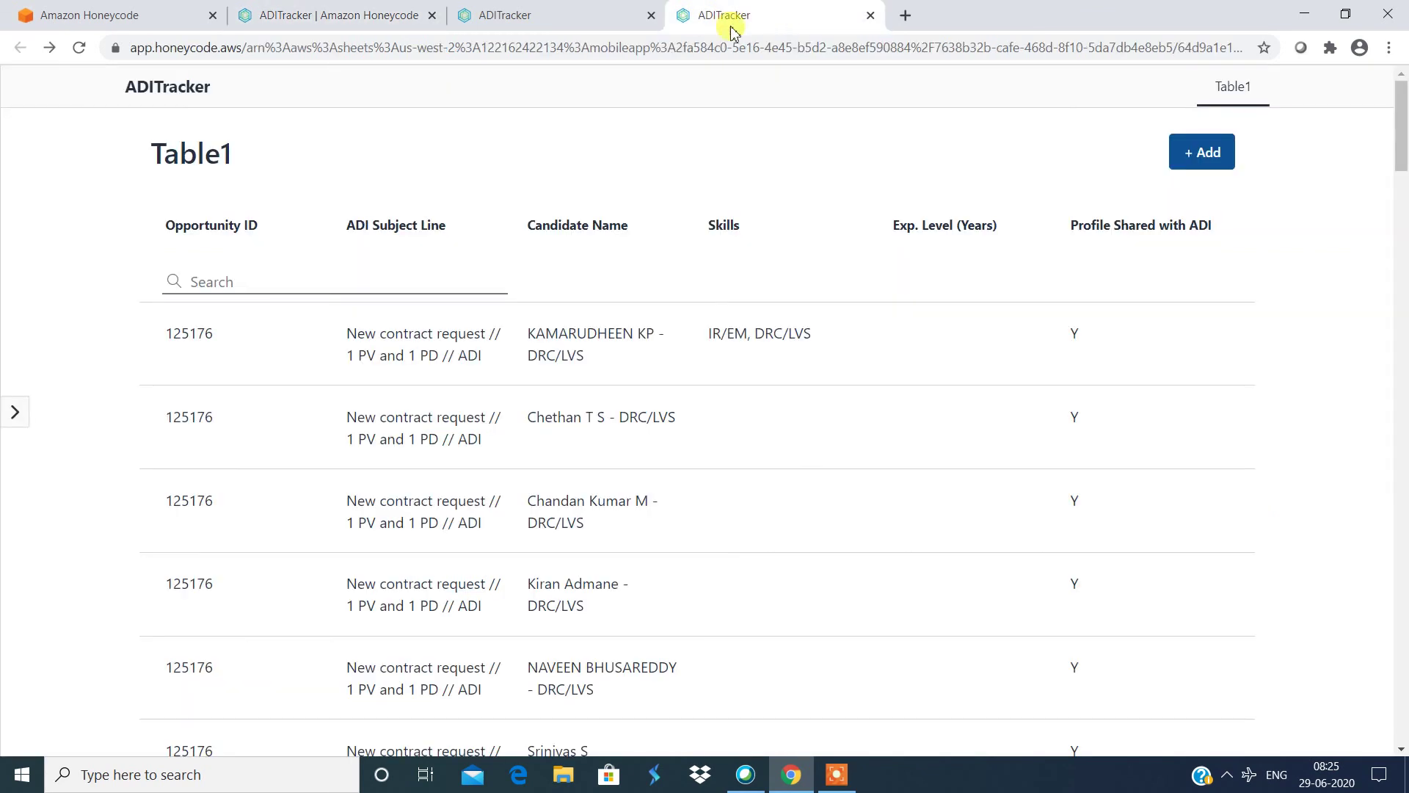
{"action": "left_click", "coordinate": [596, 22]}
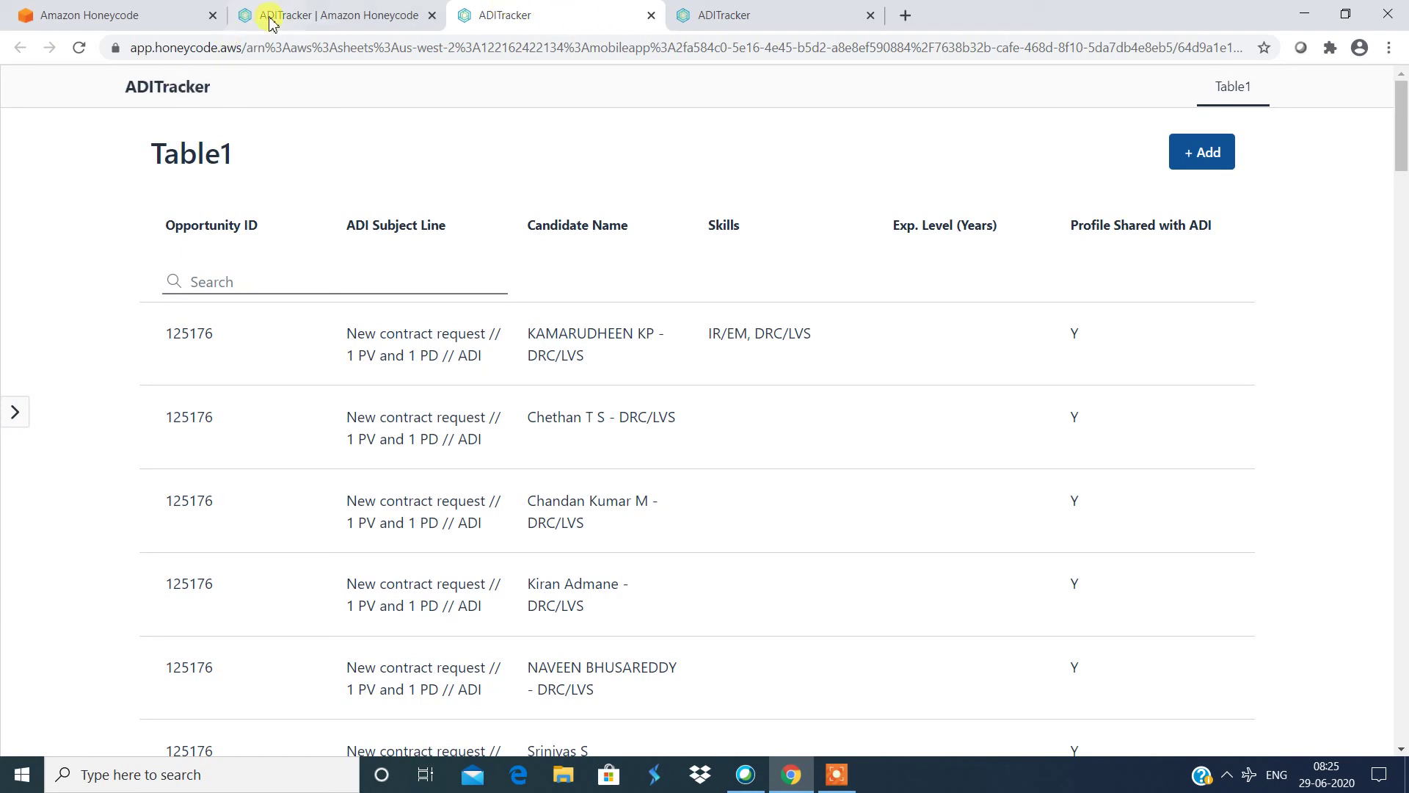
{"action": "left_click", "coordinate": [308, 12]}
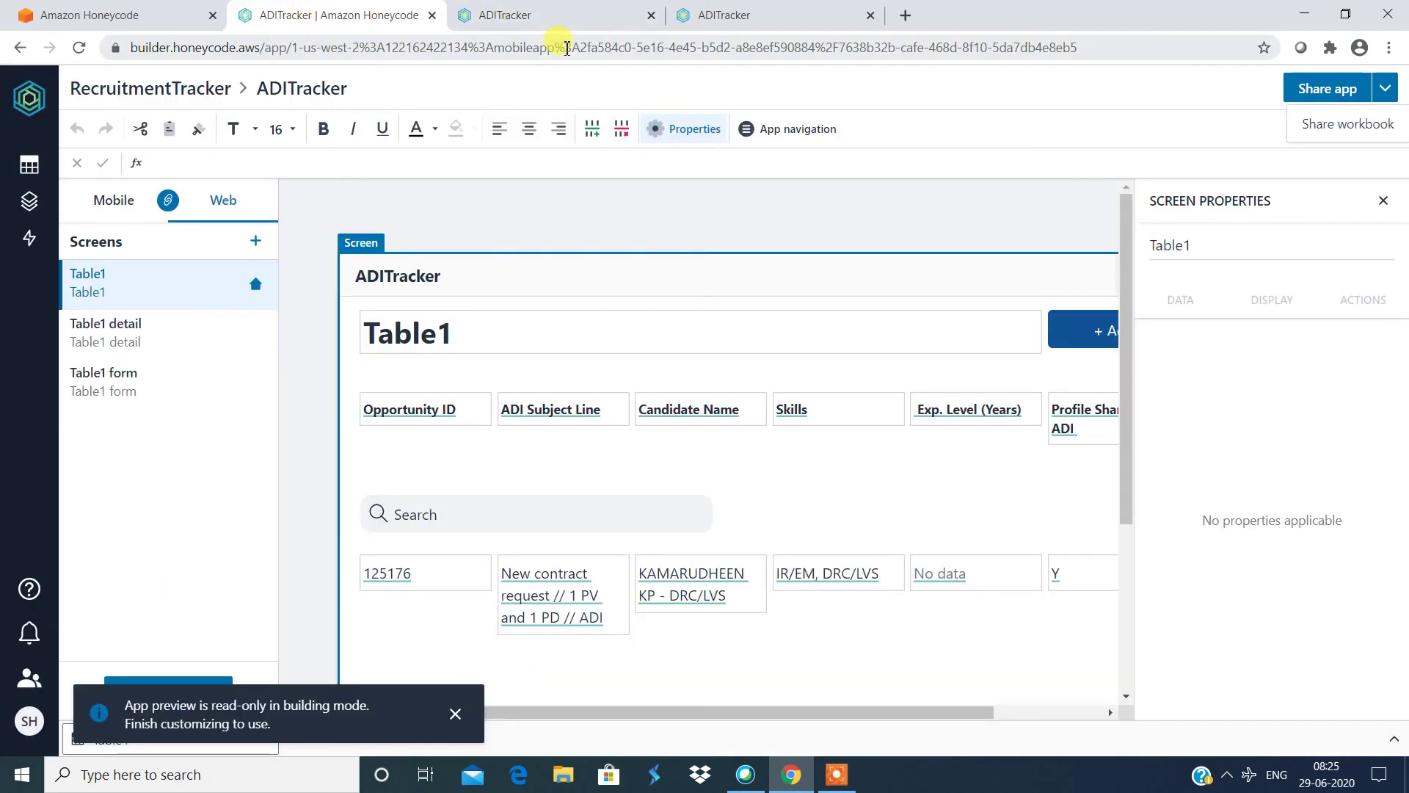